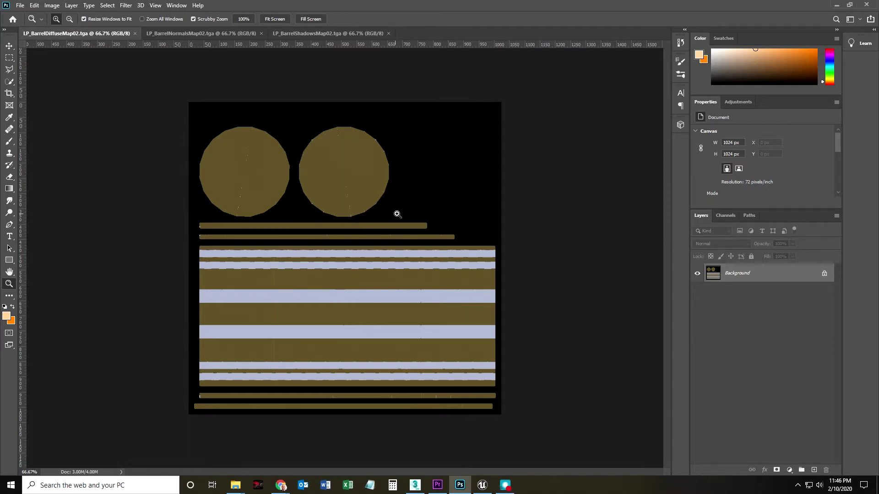
Switch to 3ds Max and examine the planks and metal bands of the textured low-poly barrel up close.
{"action": "left_click_drag", "start_coordinate": [299, 216], "coordinate": [320, 227]}
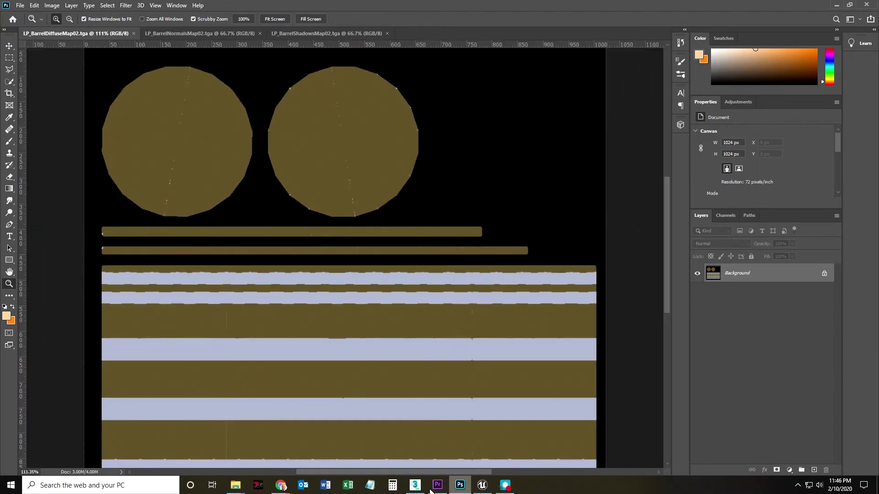
{"action": "left_click", "coordinate": [415, 485]}
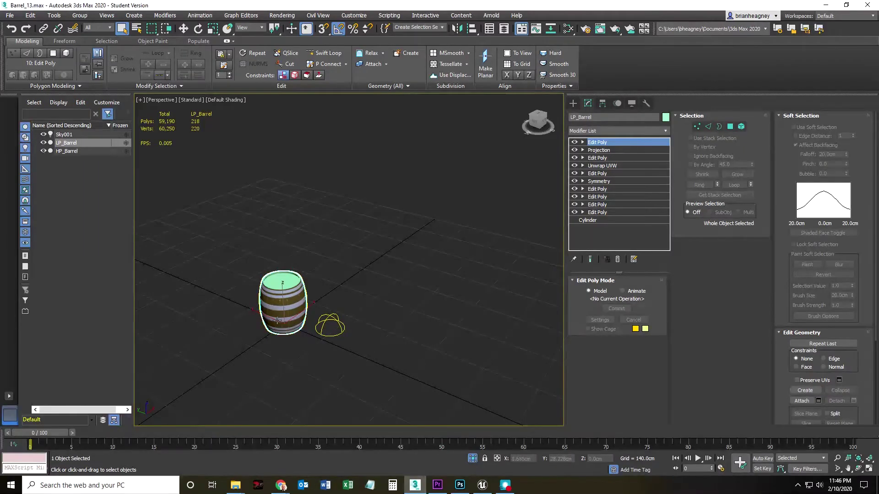
{"action": "key", "text": "z"}
{"action": "scroll", "coordinate": [329, 243], "scroll_direction": "up", "scroll_amount": 5}
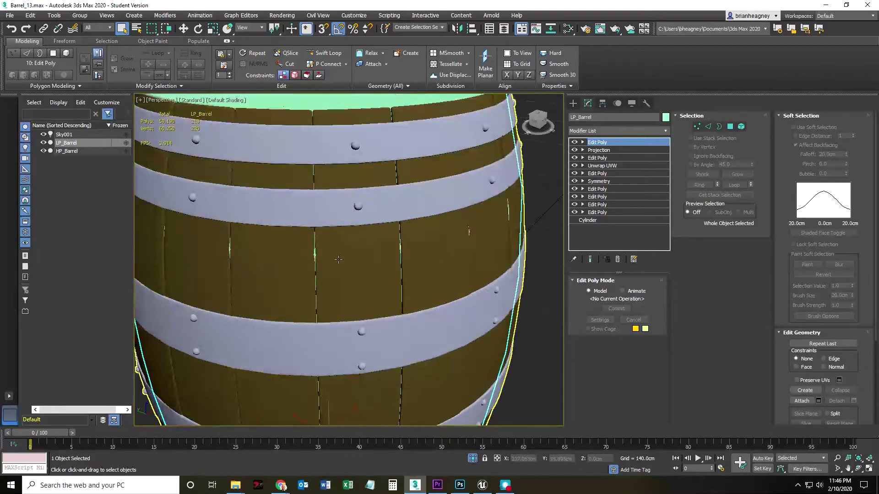
{"action": "key", "text": "z"}
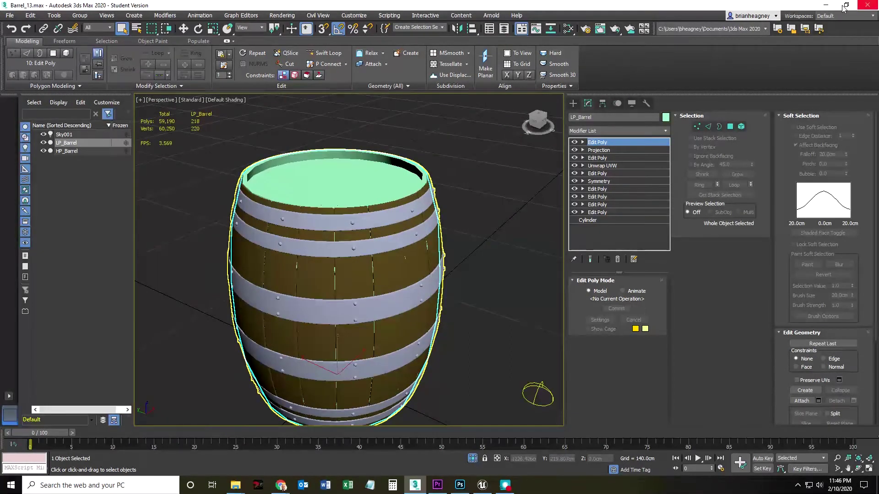
Return to Photoshop and examine the diffuse map's plank strips, metal band edges and lid circles for stray pixels.
{"action": "key", "text": "alt+Tab"}
{"action": "left_click_drag", "start_coordinate": [165, 295], "coordinate": [220, 278]}
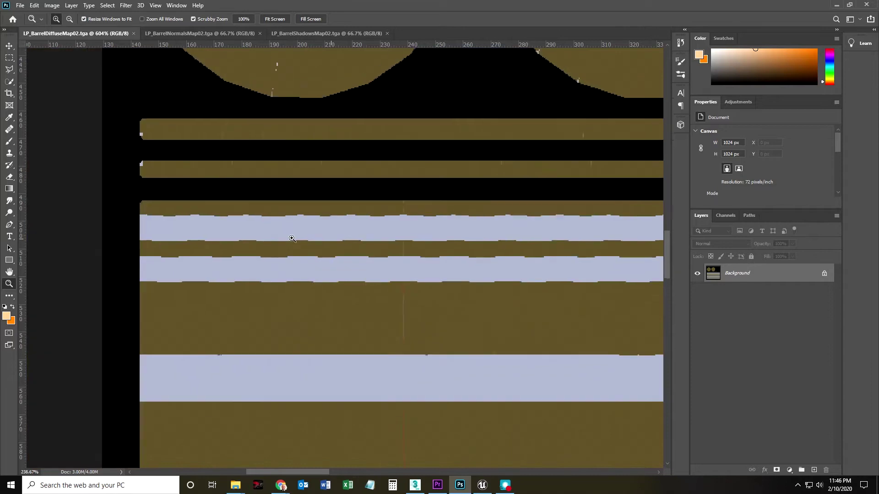
{"action": "left_click_drag", "start_coordinate": [290, 239], "coordinate": [268, 242]}
{"action": "left_click_drag", "start_coordinate": [307, 121], "coordinate": [372, 114]}
{"action": "left_click_drag", "start_coordinate": [385, 201], "coordinate": [327, 206]}
{"action": "left_click_drag", "start_coordinate": [499, 234], "coordinate": [281, 233]}
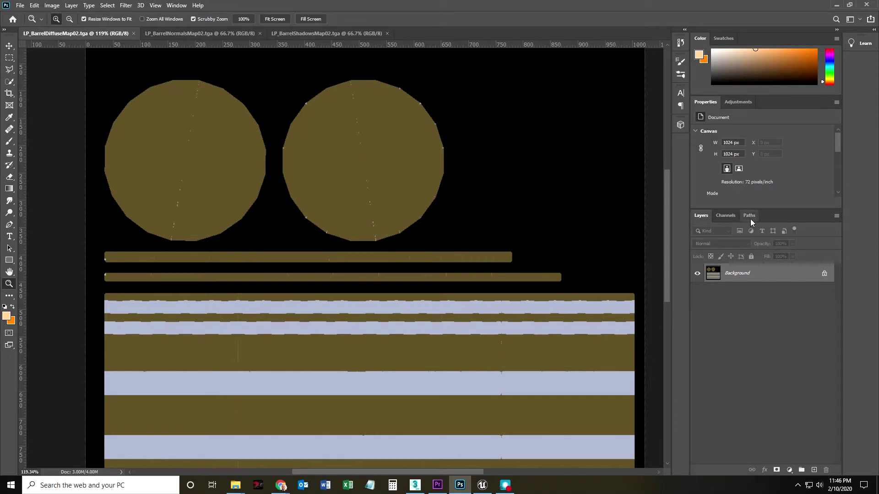
Unlock the diffuse map's Background layer and rename it BaseMap.
{"action": "left_click", "coordinate": [824, 276]}
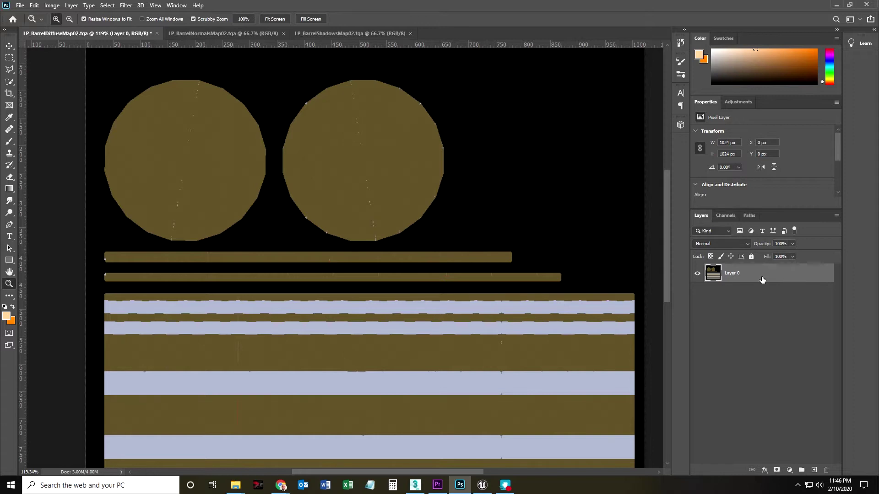
{"action": "double_click", "coordinate": [734, 273]}
{"action": "key", "text": "Return"}
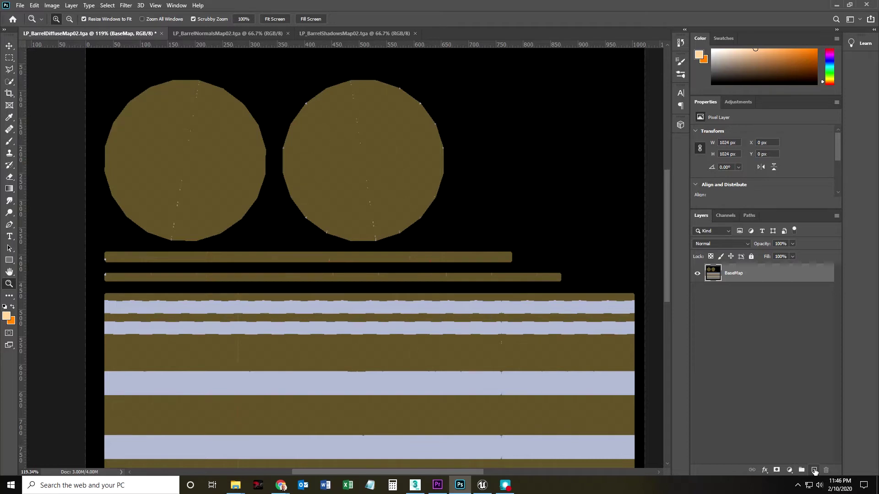
Add a new empty layer, place it beneath BaseMap and name it Brown.
{"action": "left_click", "coordinate": [814, 471]}
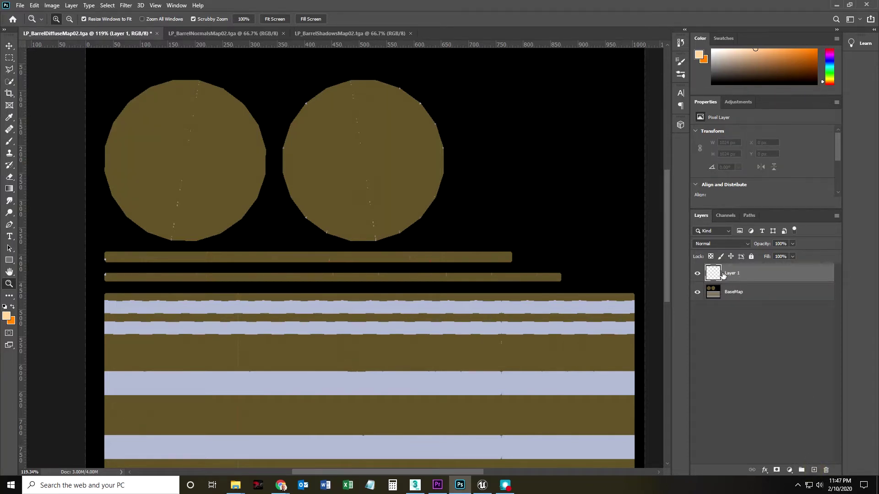
{"action": "left_click_drag", "start_coordinate": [371, 211], "coordinate": [396, 204]}
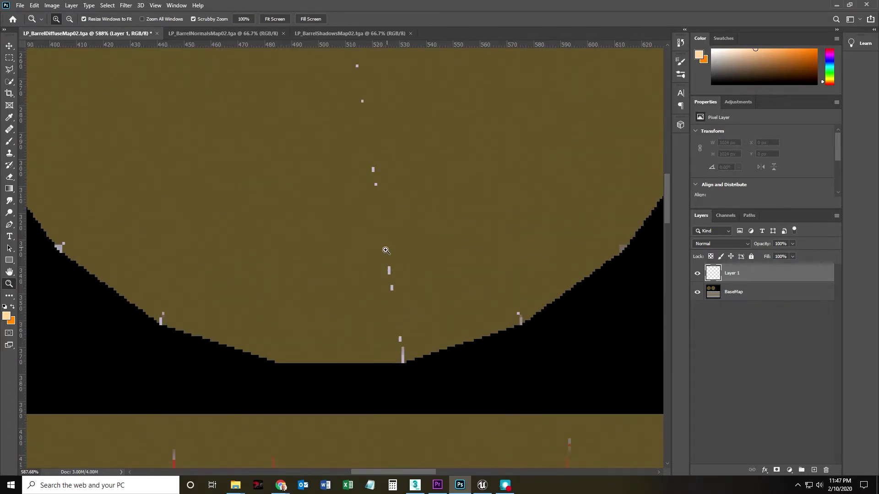
{"action": "left_click_drag", "start_coordinate": [427, 298], "coordinate": [382, 290]}
{"action": "mouse_move", "coordinate": [460, 291]}
{"action": "left_mouse_down"}
{"action": "mouse_move", "coordinate": [434, 298]}
{"action": "mouse_move", "coordinate": [457, 285]}
{"action": "left_mouse_up"}
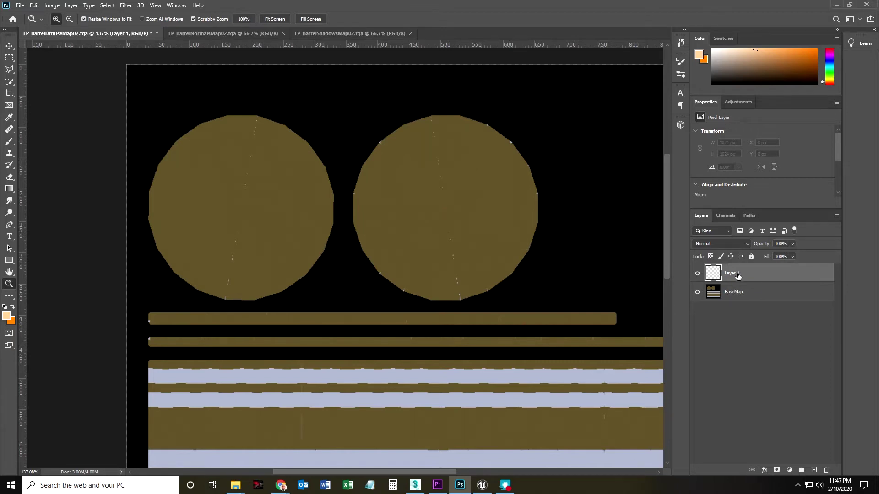
{"action": "left_click_drag", "start_coordinate": [740, 299], "coordinate": [739, 301]}
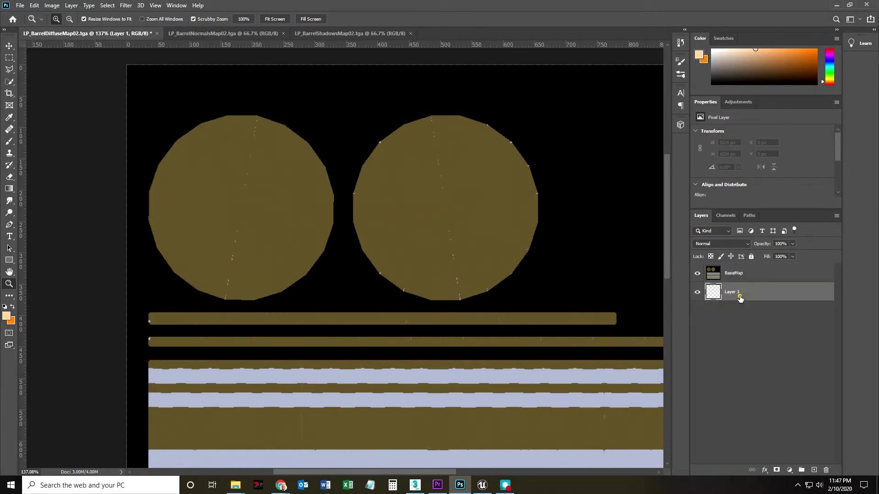
{"action": "double_click", "coordinate": [731, 292]}
{"action": "type", "text": "Brown"}
{"action": "key", "text": "Return"}
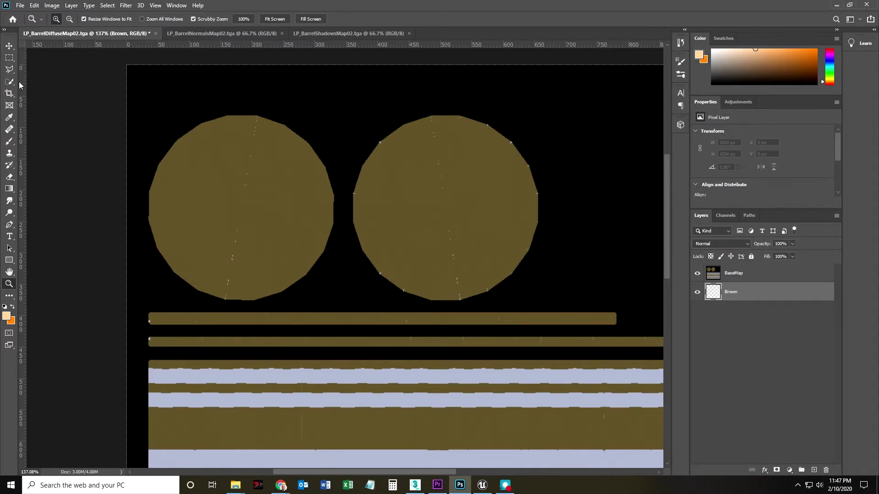
Fill the Brown layer with the wood brown #675832 sampled from the first lid circle, in Normal mode at 100% opacity.
{"action": "left_click", "coordinate": [35, 6]}
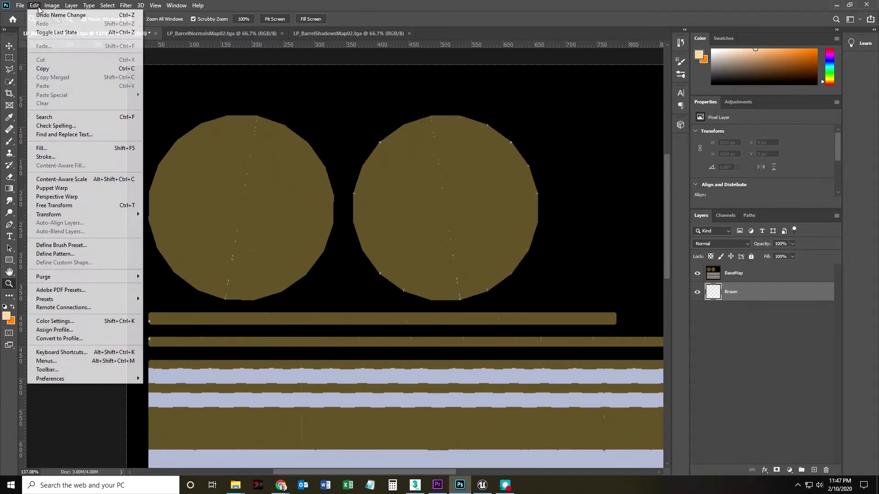
{"action": "left_click", "coordinate": [47, 149]}
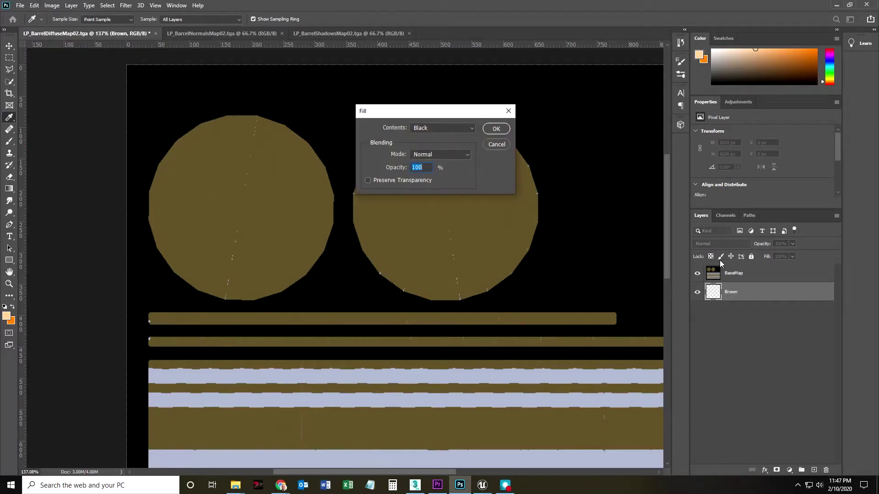
{"action": "left_click", "coordinate": [447, 129]}
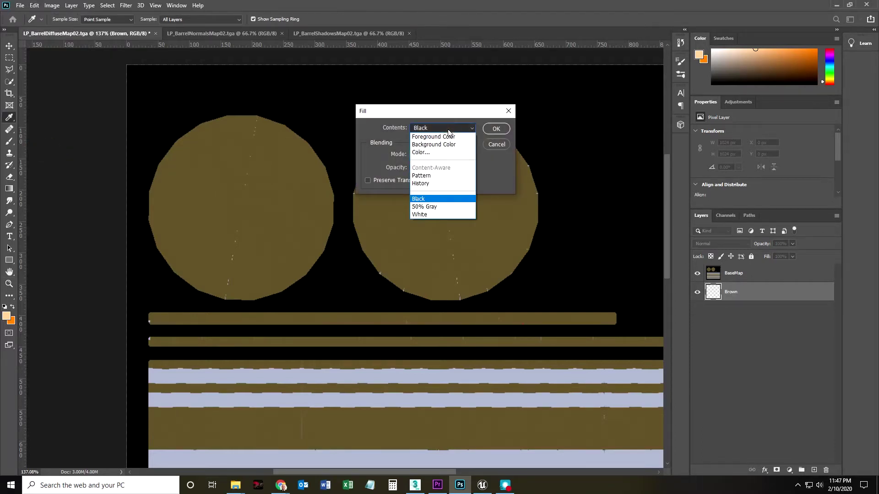
{"action": "left_click", "coordinate": [418, 112]}
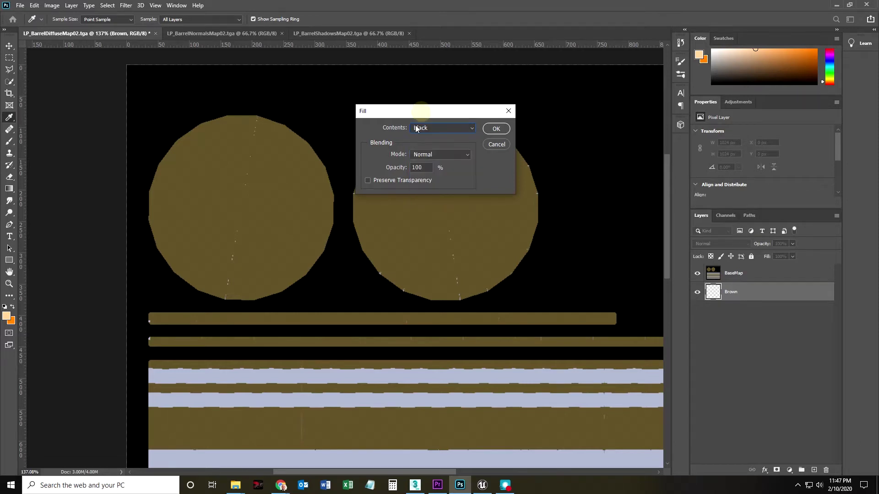
{"action": "left_click", "coordinate": [427, 129]}
{"action": "left_click", "coordinate": [419, 152]}
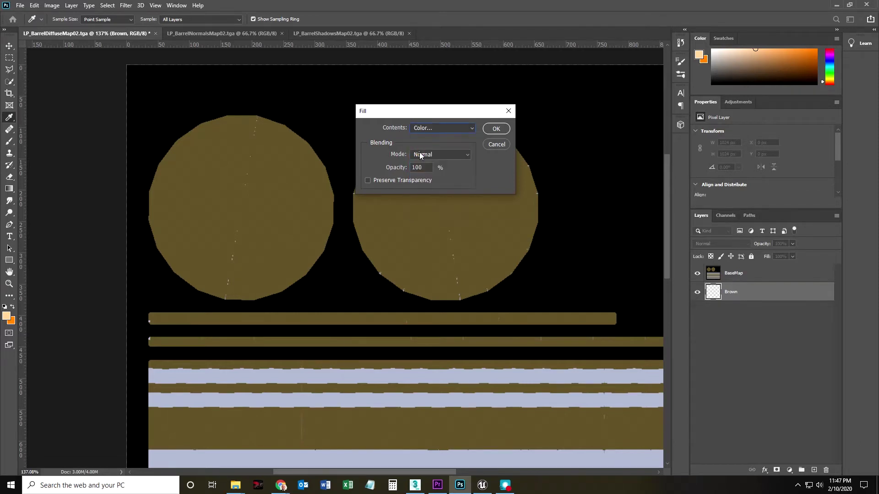
{"action": "left_click_drag", "start_coordinate": [408, 230], "coordinate": [425, 210]}
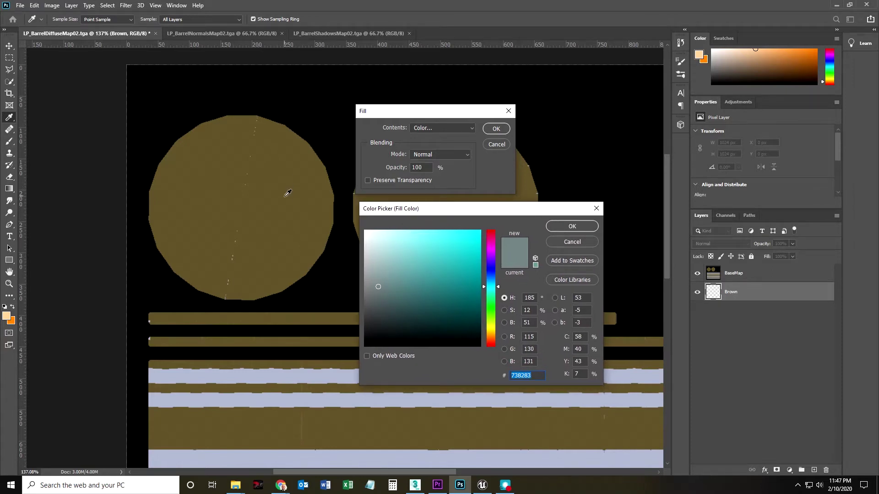
{"action": "left_click", "coordinate": [282, 202]}
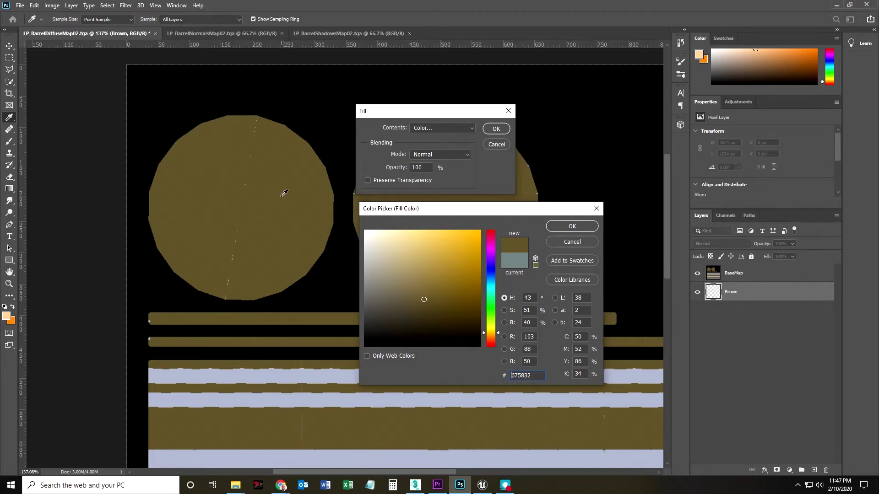
{"action": "left_click", "coordinate": [572, 226]}
{"action": "left_click", "coordinate": [502, 130]}
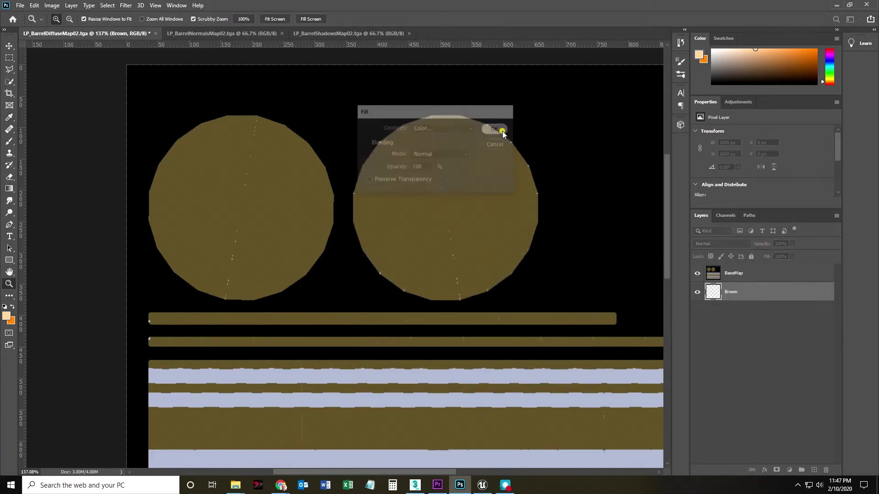
Set the BaseMap layer's blending mode to Lighten, comparing it with Normal.
{"action": "left_click", "coordinate": [760, 275]}
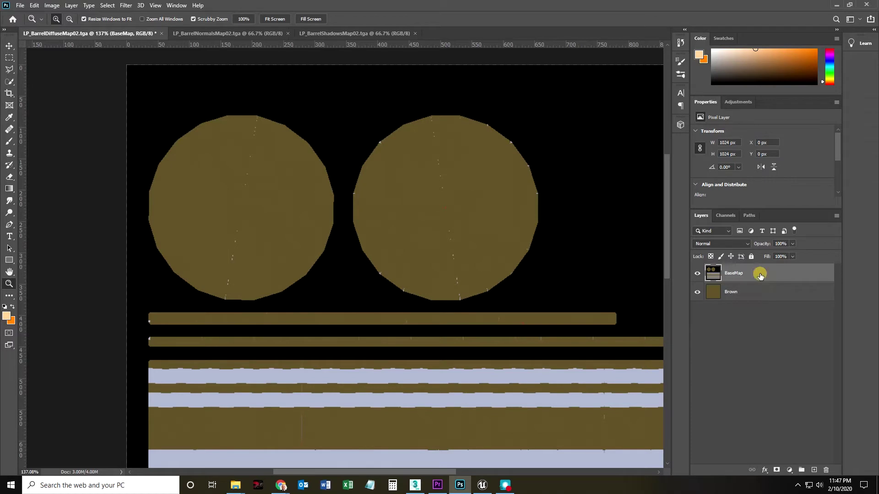
{"action": "left_click", "coordinate": [746, 243]}
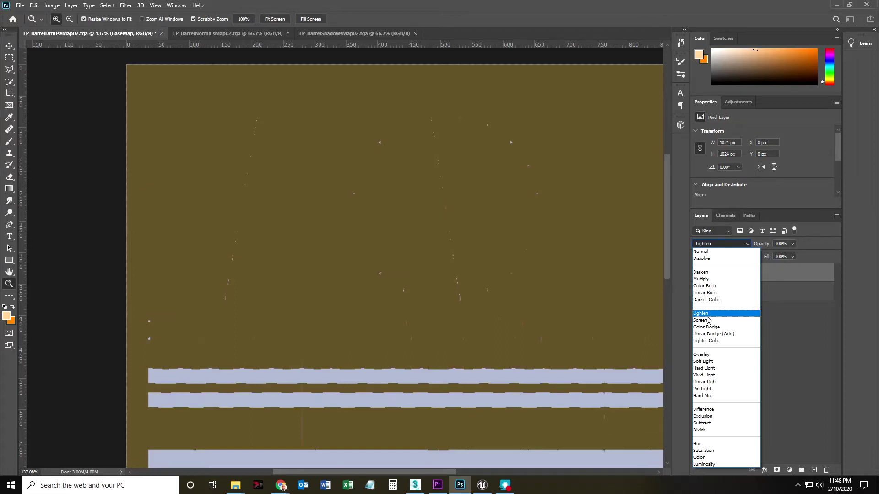
{"action": "left_click", "coordinate": [773, 302]}
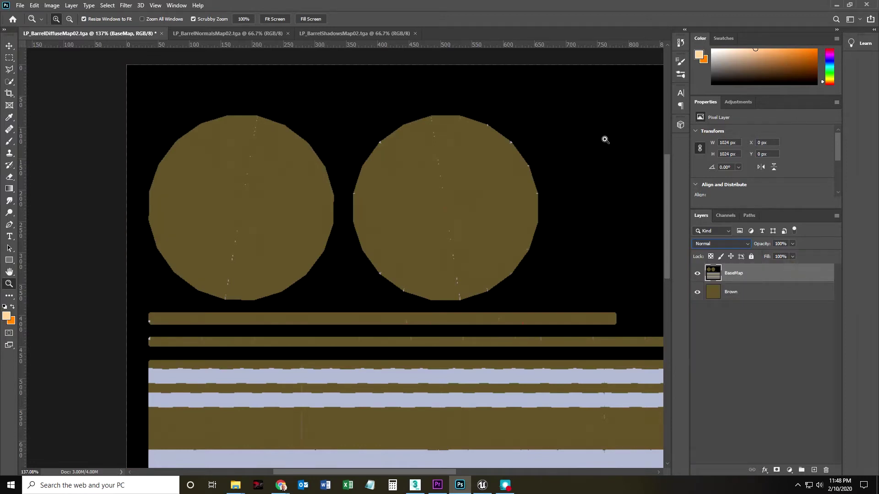
{"action": "left_click", "coordinate": [744, 243]}
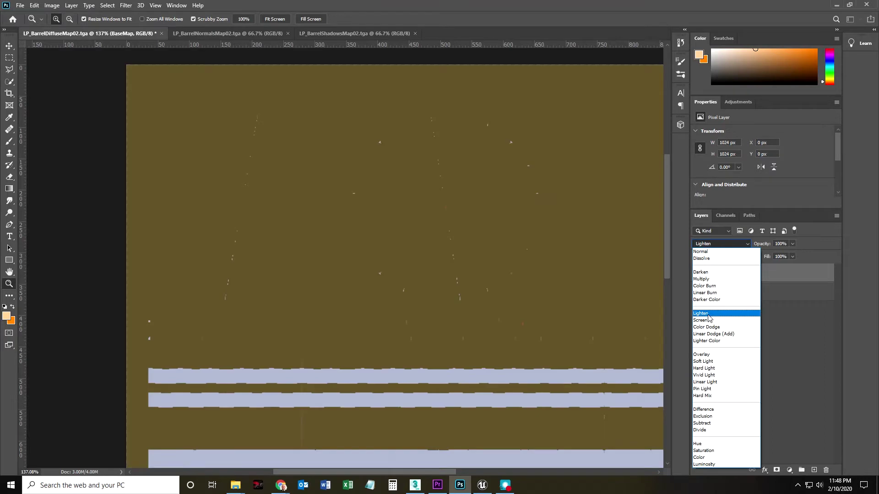
{"action": "left_click", "coordinate": [723, 243]}
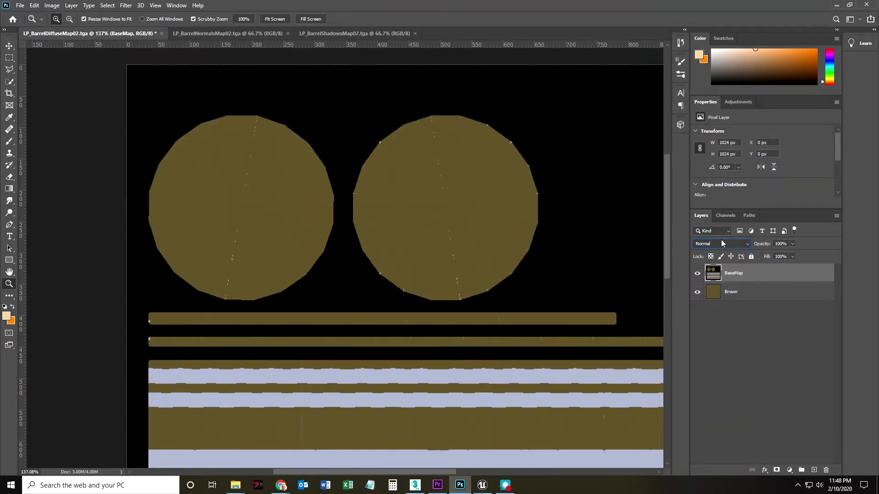
{"action": "left_click", "coordinate": [721, 242]}
{"action": "left_click", "coordinate": [708, 314]}
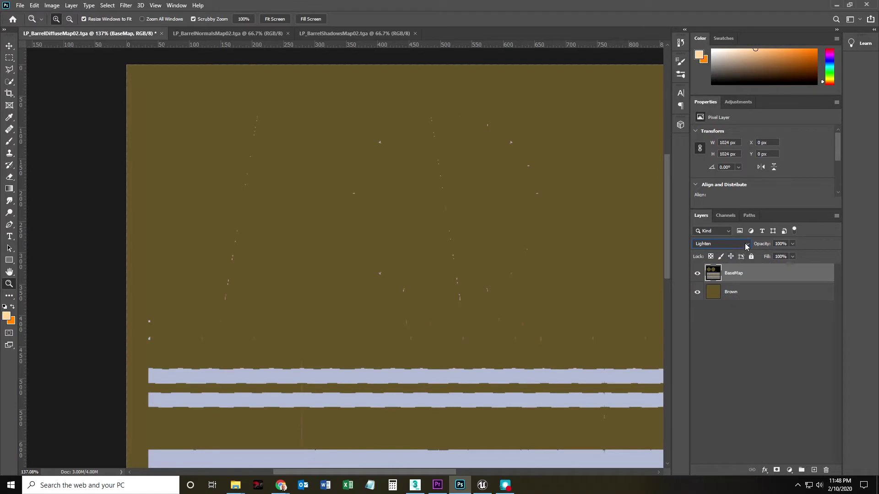
{"action": "mouse_move", "coordinate": [476, 276]}
{"action": "left_mouse_down"}
{"action": "mouse_move", "coordinate": [435, 282]}
{"action": "mouse_move", "coordinate": [459, 278]}
{"action": "left_mouse_up"}
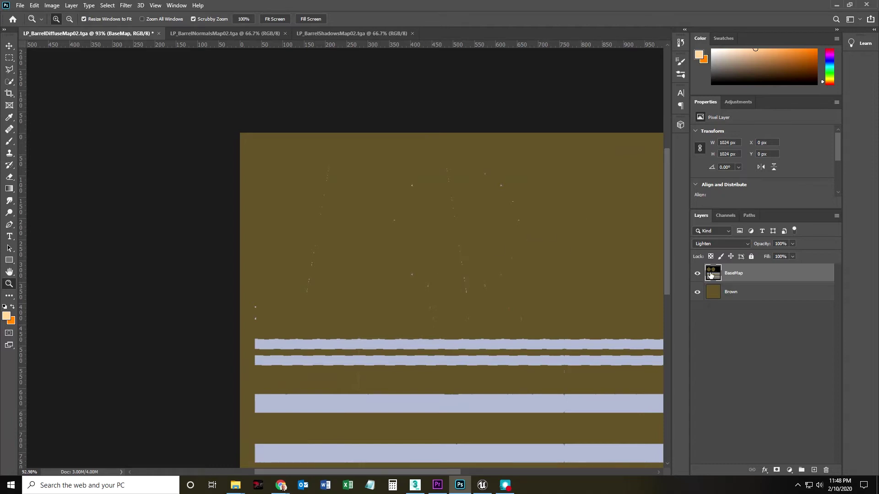
{"action": "left_click", "coordinate": [735, 245]}
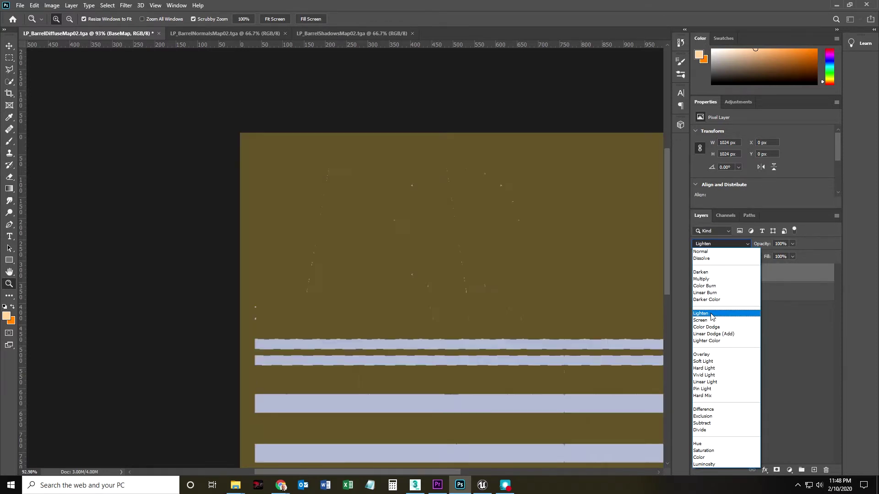
{"action": "left_click", "coordinate": [712, 315]}
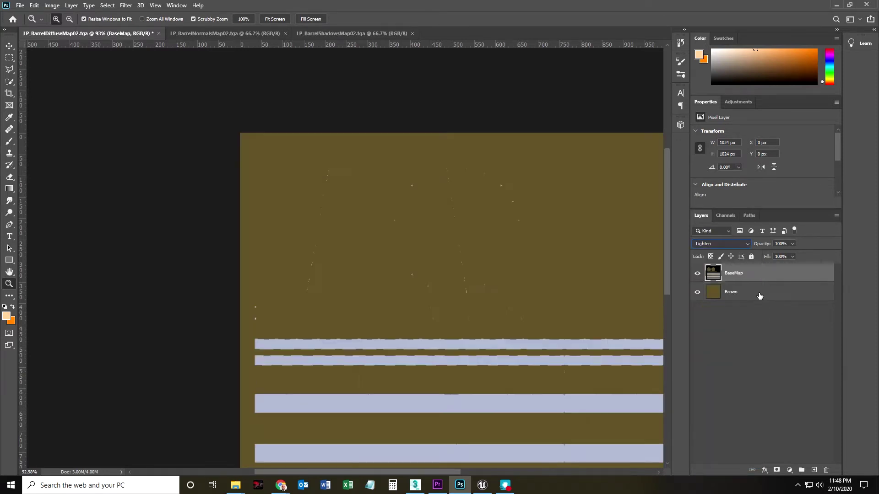
Add a new empty layer above BaseMap and name it BrownFix.
{"action": "left_click", "coordinate": [814, 470]}
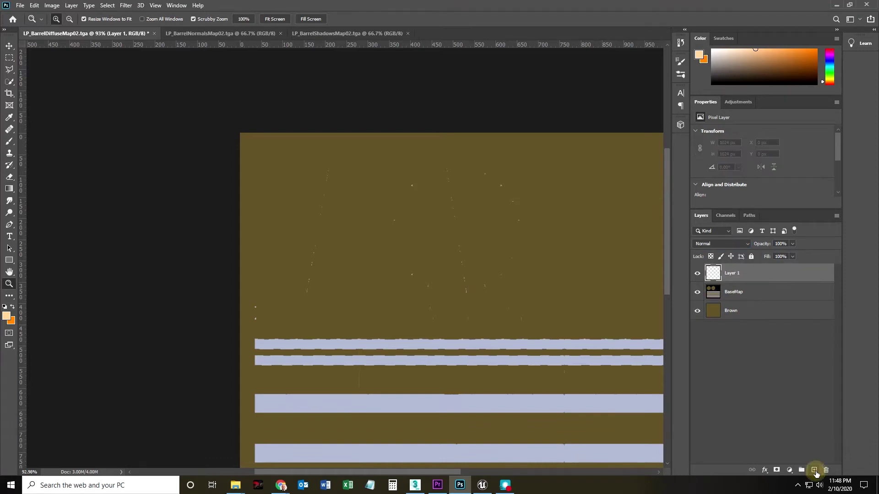
{"action": "double_click", "coordinate": [731, 273]}
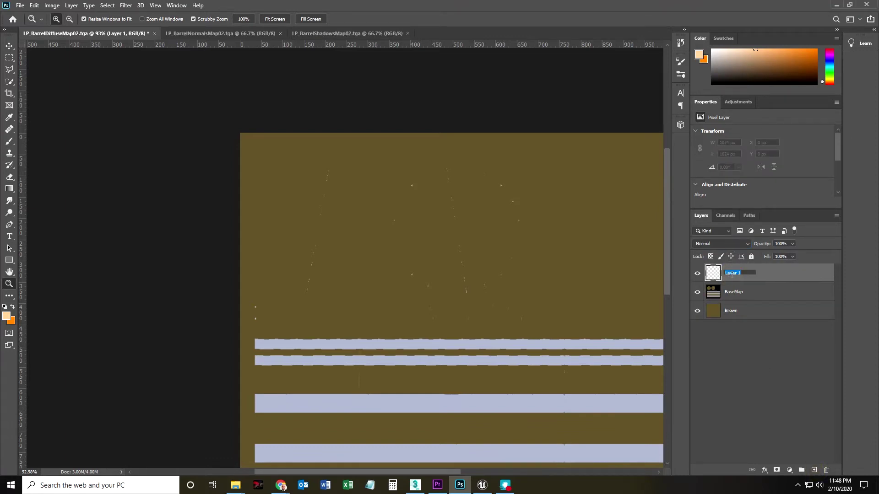
{"action": "type", "text": "BrownFix"}
{"action": "key", "text": "Return"}
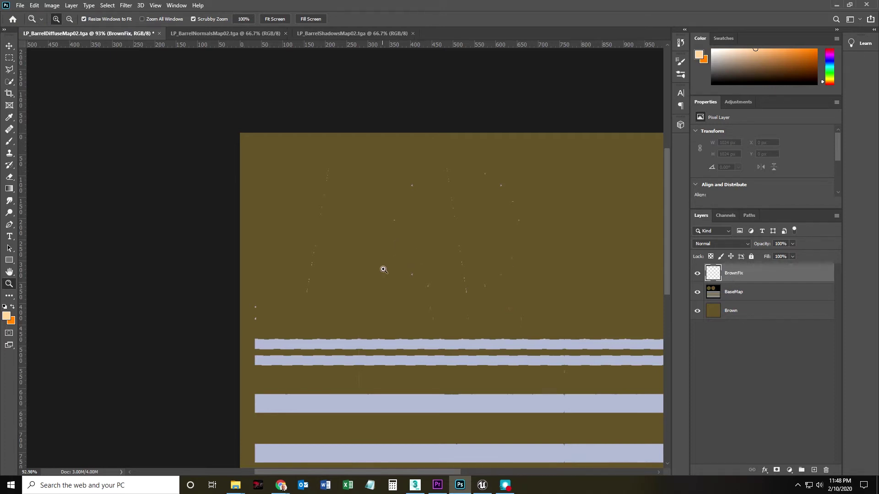
Activate the Clone Stamp and set its brush size to 35 px for retouching the specks.
{"action": "left_click_drag", "start_coordinate": [380, 253], "coordinate": [396, 268]}
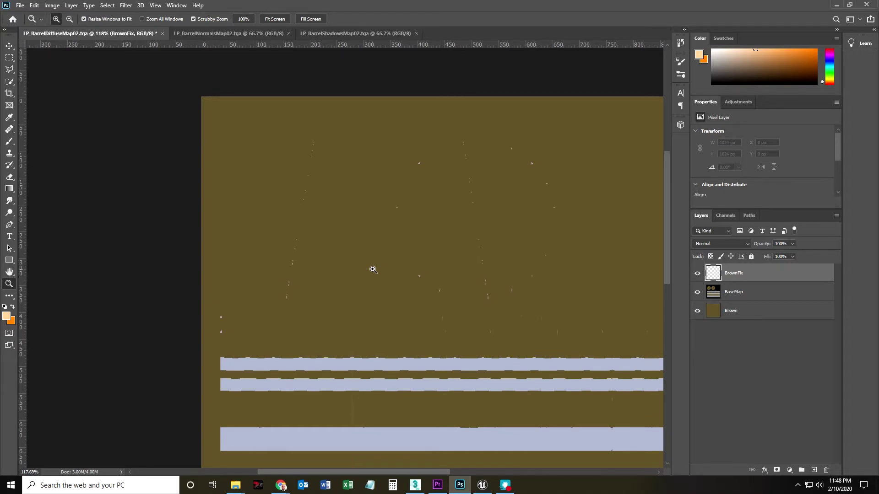
{"action": "left_click", "coordinate": [11, 155]}
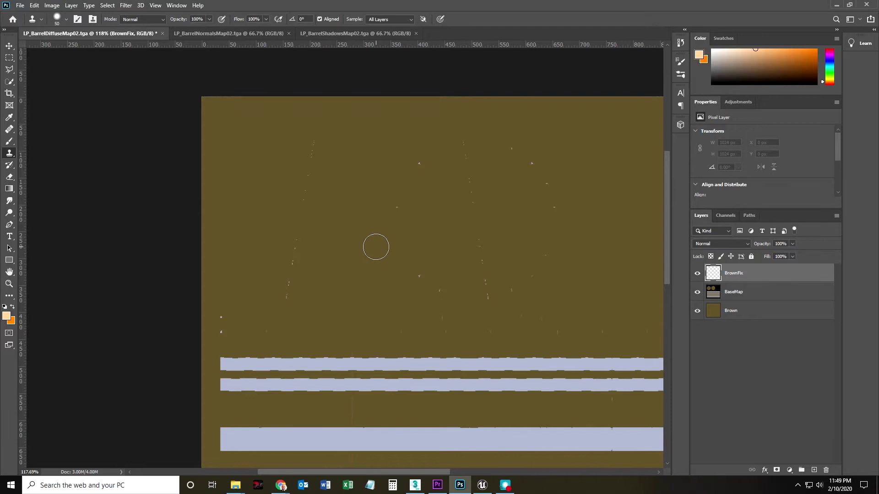
{"action": "key", "text": "bracketright"}
{"action": "key", "text": "bracketright"}
{"action": "key", "text": "bracketleft"}
{"action": "key", "text": "bracketleft"}
{"action": "key", "text": "bracketleft"}
{"action": "key", "text": "bracketleft"}
{"action": "key", "text": "bracketleft"}
{"action": "key", "text": "bracketright"}
{"action": "key", "text": "bracketright"}
{"action": "key", "text": "bracketright"}
{"action": "key", "text": "bracketright"}
{"action": "key", "text": "bracketright"}
{"action": "key", "text": "bracketright"}
{"action": "key", "text": "bracketleft"}
{"action": "key", "text": "bracketleft"}
{"action": "key", "text": "bracketleft"}
{"action": "key", "text": "bracketleft"}
{"action": "key", "text": "bracketright"}
{"action": "key", "text": "bracketleft"}
{"action": "key", "text": "bracketleft"}
{"action": "key", "text": "bracketleft"}
{"action": "key", "text": "bracketleft"}
{"action": "left_click_drag", "start_coordinate": [311, 160], "coordinate": [287, 298]}
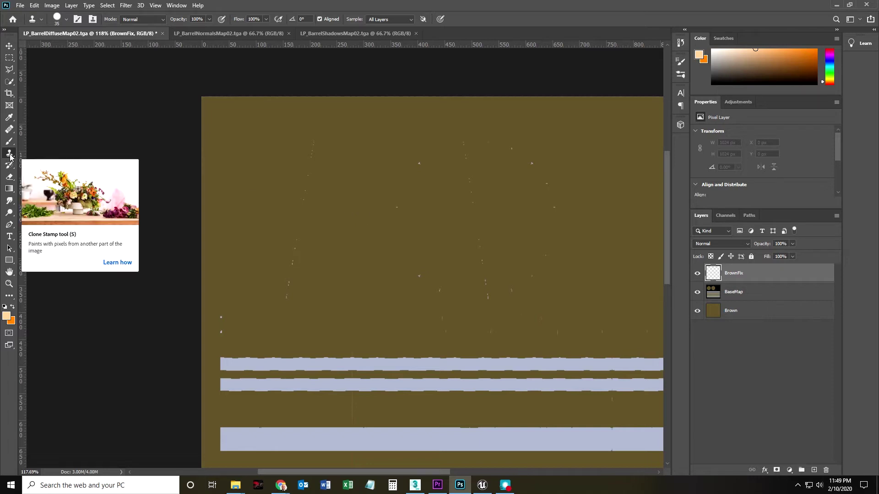
Try Current Layer as the Clone Stamp's sample source, and return it to All Layers.
{"action": "left_click", "coordinate": [405, 20]}
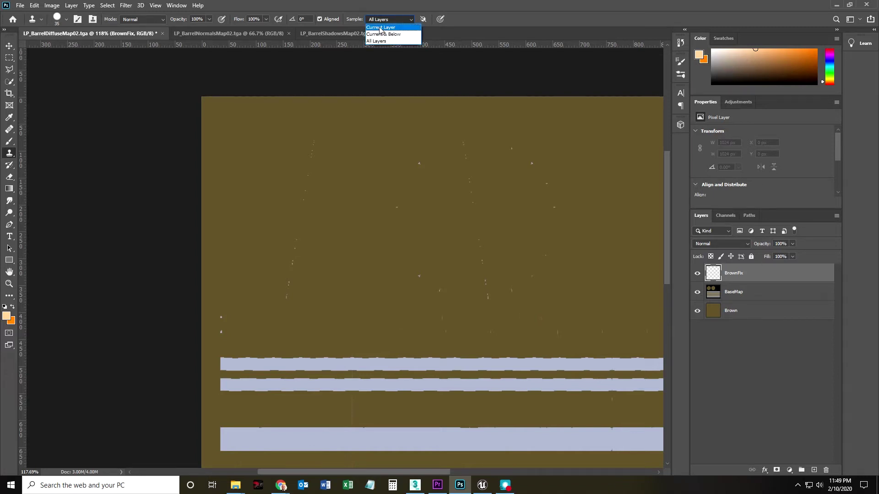
{"action": "left_click", "coordinate": [380, 28]}
{"action": "left_click", "coordinate": [408, 20]}
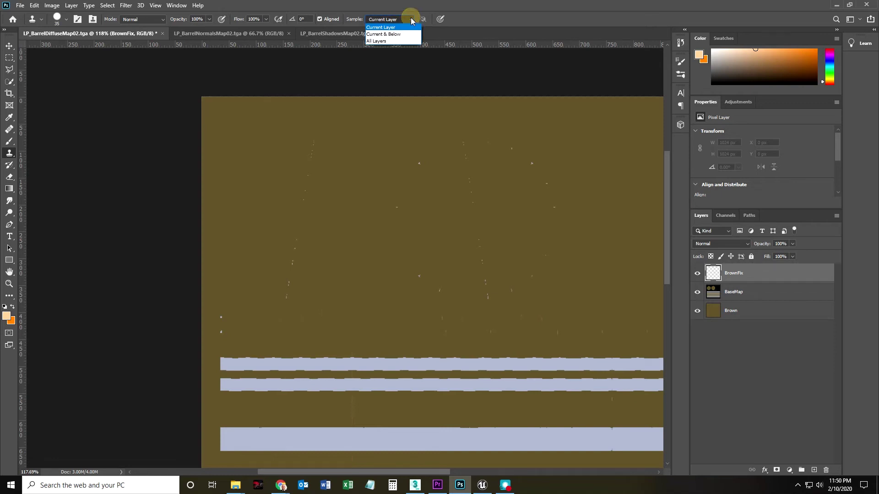
{"action": "left_click", "coordinate": [374, 42]}
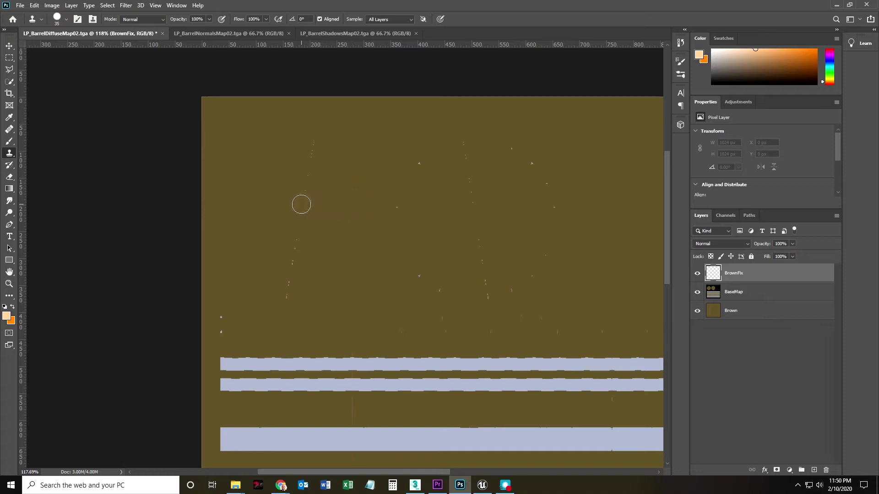
Clone clean brown over the slanted line of specks at the first lid and the two dots near the map's left edge.
{"action": "mouse_move", "coordinate": [305, 187]}
{"action": "left_mouse_down"}
{"action": "mouse_move", "coordinate": [310, 141]}
{"action": "mouse_move", "coordinate": [284, 317]}
{"action": "mouse_move", "coordinate": [299, 317]}
{"action": "mouse_move", "coordinate": [262, 321]}
{"action": "mouse_move", "coordinate": [262, 331]}
{"action": "mouse_move", "coordinate": [310, 332]}
{"action": "mouse_move", "coordinate": [322, 307]}
{"action": "mouse_move", "coordinate": [281, 327]}
{"action": "mouse_move", "coordinate": [272, 311]}
{"action": "mouse_move", "coordinate": [259, 333]}
{"action": "mouse_move", "coordinate": [295, 298]}
{"action": "left_mouse_up"}
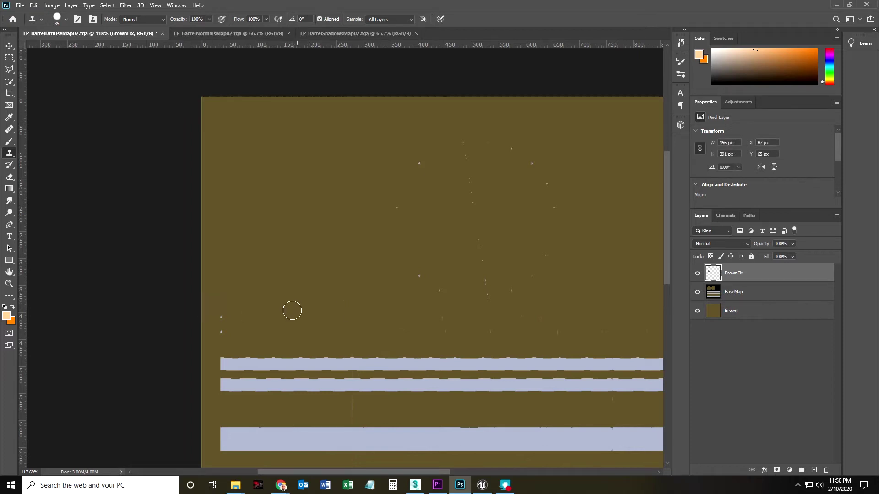
{"action": "left_click", "coordinate": [247, 318], "text": "alt"}
{"action": "left_click", "coordinate": [222, 311]}
Clone clean brown over the dots around the second lid's left side and the slanted line of specks through it.
{"action": "left_click", "coordinate": [389, 169], "text": "alt"}
{"action": "left_click", "coordinate": [417, 162]}
{"action": "left_click", "coordinate": [368, 205]}
{"action": "left_click", "coordinate": [391, 206]}
{"action": "left_click", "coordinate": [408, 215], "text": "alt"}
{"action": "left_click_drag", "start_coordinate": [473, 210], "coordinate": [463, 142]}
{"action": "left_click", "coordinate": [479, 241]}
{"action": "left_click", "coordinate": [384, 268]}
{"action": "left_click", "coordinate": [417, 276]}
{"action": "left_click", "coordinate": [376, 278], "text": "alt"}
{"action": "left_click", "coordinate": [435, 288]}
{"action": "left_click", "coordinate": [476, 258]}
Clone clean brown over the stray dots along the top and right side of the second lid.
{"action": "left_click", "coordinate": [467, 178], "text": "alt"}
{"action": "left_click", "coordinate": [507, 151]}
{"action": "left_click", "coordinate": [482, 144]}
{"action": "left_click", "coordinate": [461, 192]}
{"action": "left_click", "coordinate": [555, 218]}
{"action": "left_click", "coordinate": [441, 213], "text": "alt"}
{"action": "left_click", "coordinate": [494, 302]}
{"action": "left_click", "coordinate": [482, 301]}
Clone clean brown over the row of faint specks just above the first hoop.
{"action": "left_click", "coordinate": [404, 275], "text": "alt"}
{"action": "left_click", "coordinate": [392, 332]}
{"action": "left_click", "coordinate": [492, 335]}
{"action": "left_click", "coordinate": [568, 324]}
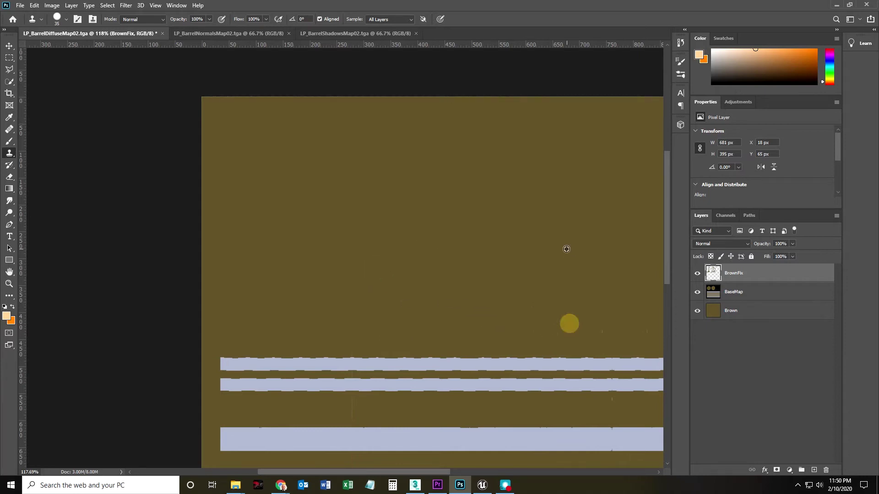
{"action": "left_click", "coordinate": [521, 330]}
{"action": "left_click", "coordinate": [602, 332]}
Resample clean brown and clone over the last specks at the right end of the row above the hoops.
{"action": "left_click_drag", "start_coordinate": [569, 298], "coordinate": [411, 269]}
{"action": "key", "text": "z"}
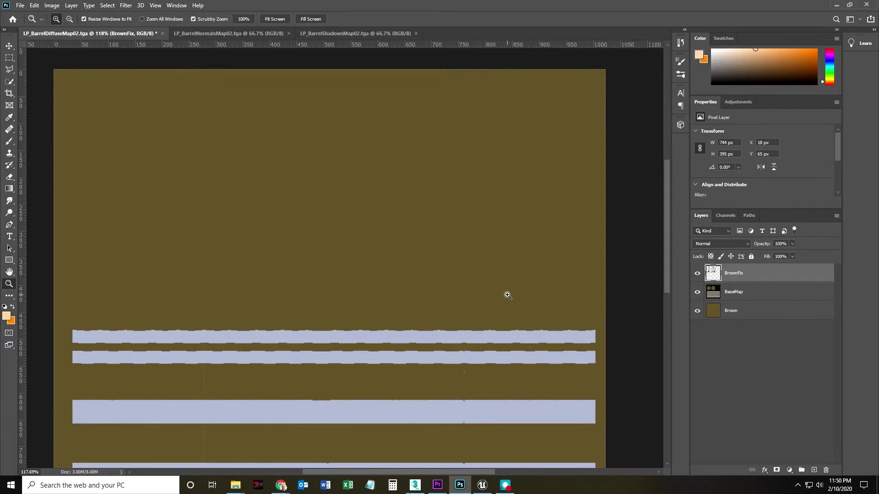
{"action": "left_click", "coordinate": [508, 295]}
{"action": "key", "text": "s"}
{"action": "key", "text": "ctrl+1"}
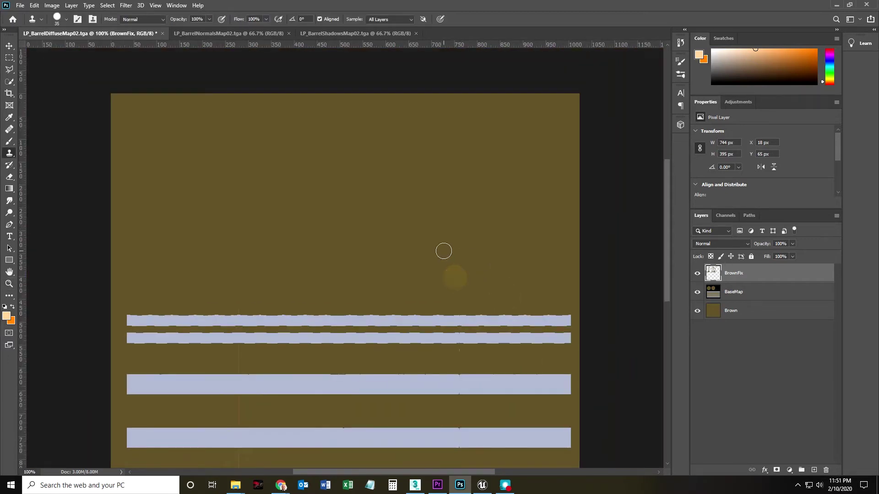
{"action": "left_click", "coordinate": [435, 229], "text": "alt"}
{"action": "left_click", "coordinate": [490, 290]}
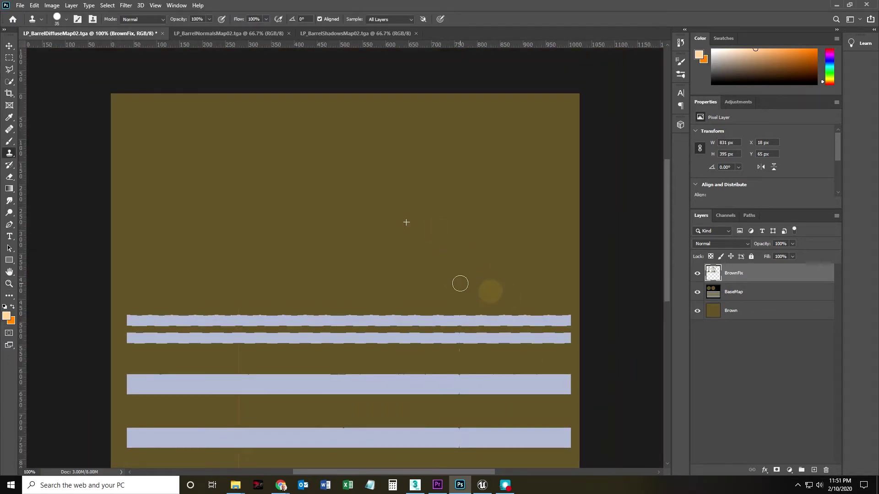
Hide BaseMap and Brown to inspect the BrownFix strokes alone, and show both layers again.
{"action": "left_click_drag", "start_coordinate": [699, 296], "coordinate": [697, 311]}
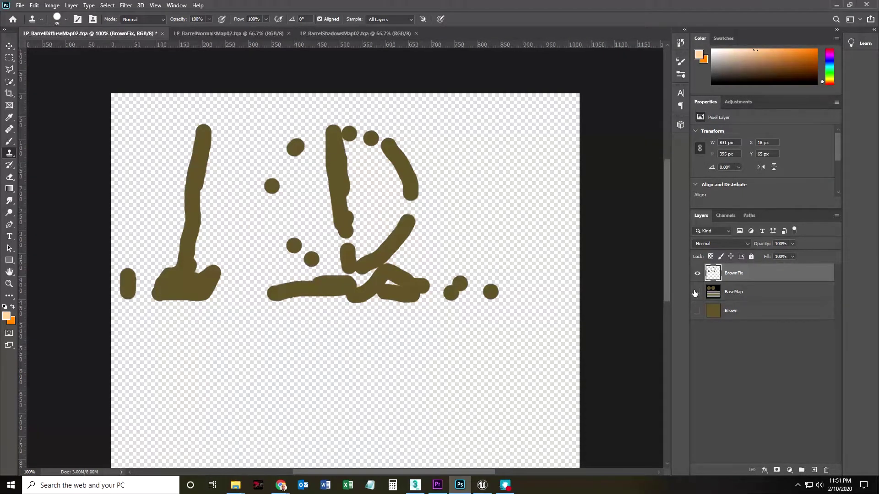
{"action": "left_click_drag", "start_coordinate": [697, 292], "coordinate": [697, 313]}
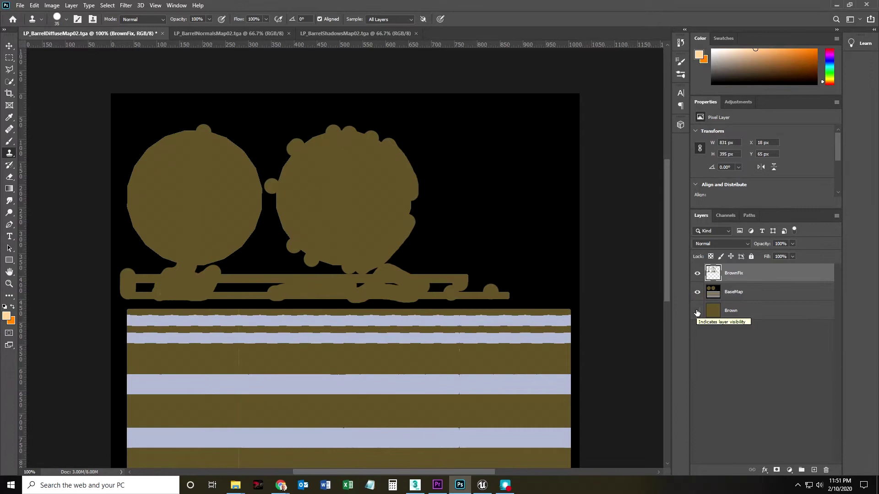
{"action": "left_click", "coordinate": [697, 311]}
Toggle the BrownFix layer's visibility to compare the map with and without the retouching, leaving it visible.
{"action": "left_click", "coordinate": [698, 273]}
{"action": "left_click", "coordinate": [698, 274]}
{"action": "left_click", "coordinate": [698, 274]}
{"action": "left_click", "coordinate": [699, 274]}
{"action": "left_click", "coordinate": [699, 273]}
{"action": "left_click", "coordinate": [698, 274]}
{"action": "left_click", "coordinate": [698, 273]}
{"action": "left_click", "coordinate": [698, 273]}
{"action": "left_click", "coordinate": [698, 273]}
{"action": "left_click", "coordinate": [698, 273]}
{"action": "left_click", "coordinate": [698, 274]}
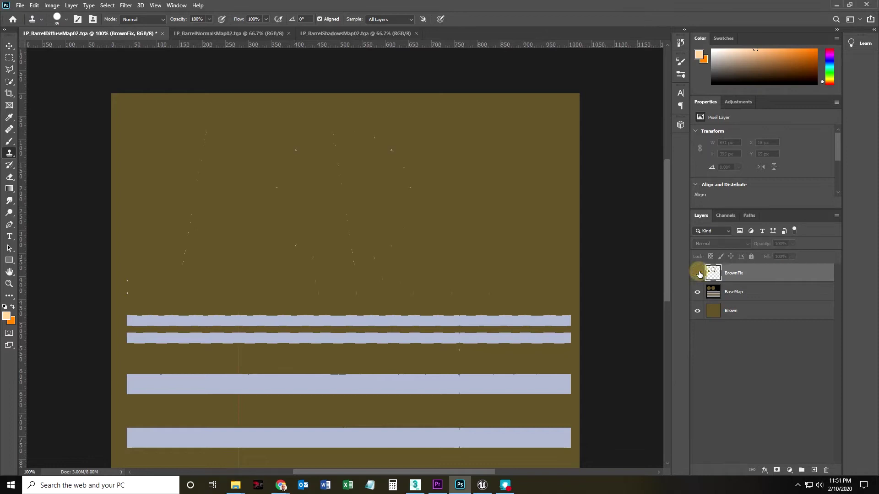
{"action": "left_click", "coordinate": [698, 273]}
{"action": "left_click", "coordinate": [699, 274]}
{"action": "left_click", "coordinate": [698, 273]}
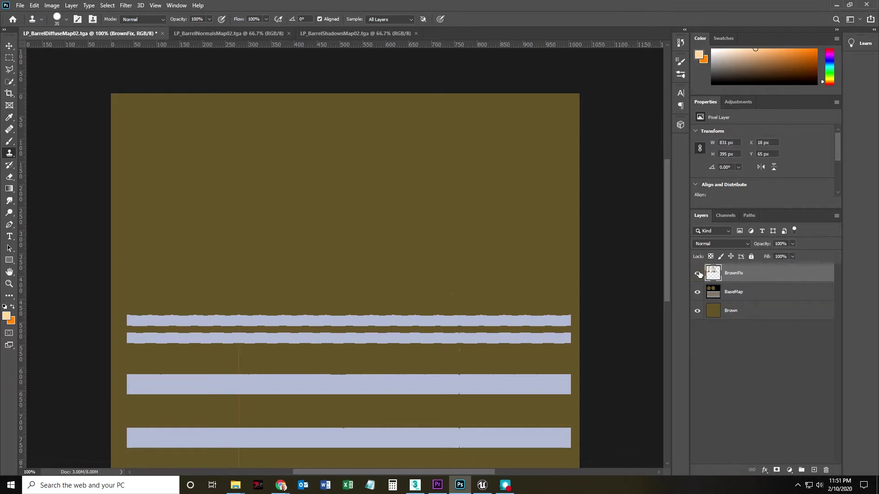
Clone brown over the stray grey pixels in the wood band beneath the second hoop, about 760 px across the map.
{"action": "left_click_drag", "start_coordinate": [470, 370], "coordinate": [526, 361]}
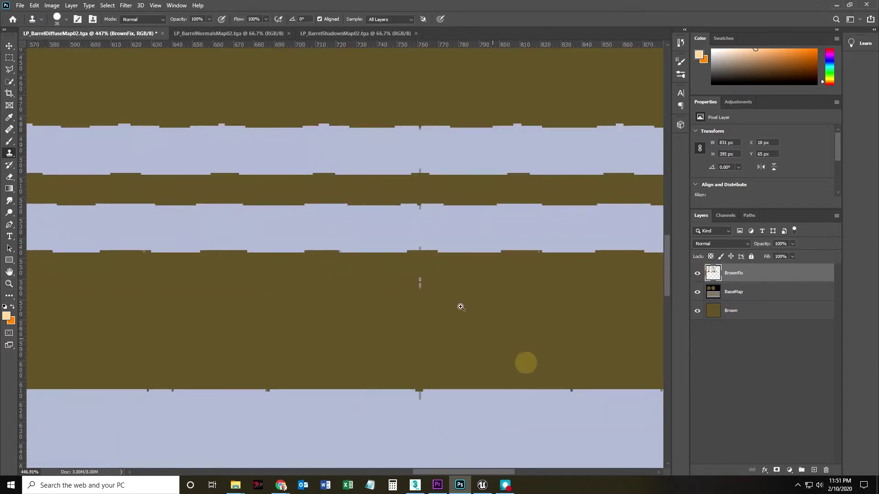
{"action": "left_click", "coordinate": [528, 326], "text": "alt"}
{"action": "left_click", "coordinate": [427, 300]}
Clone brown over the vertical streak in the wood band between the second and third hoops, about 278 px across.
{"action": "left_click_drag", "start_coordinate": [176, 307], "coordinate": [578, 284]}
{"action": "left_click_drag", "start_coordinate": [60, 314], "coordinate": [548, 289]}
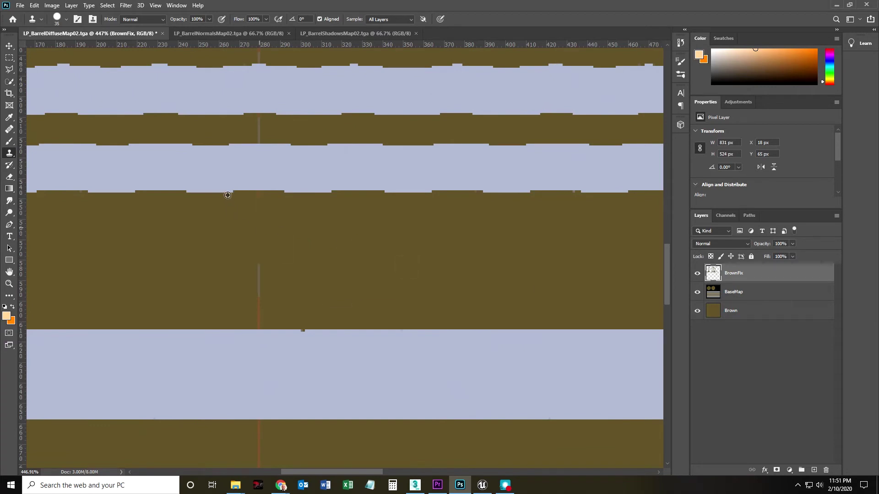
{"action": "left_click", "coordinate": [224, 236]}
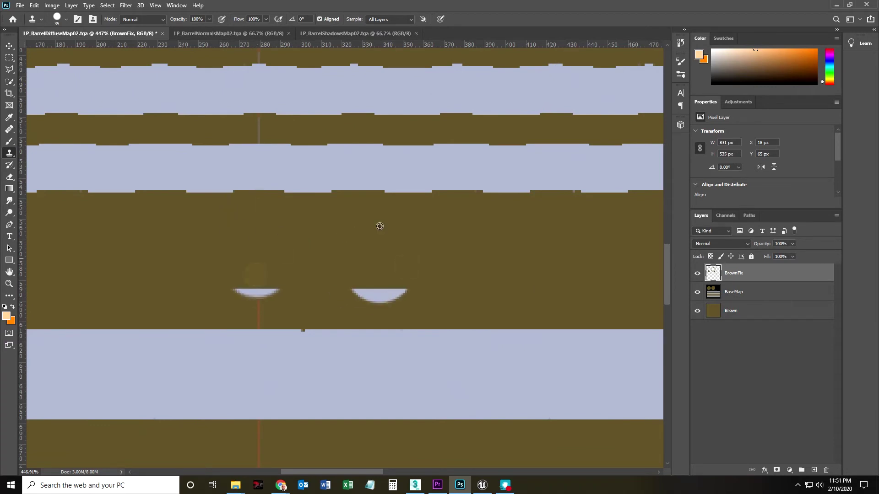
{"action": "left_click", "coordinate": [230, 244]}
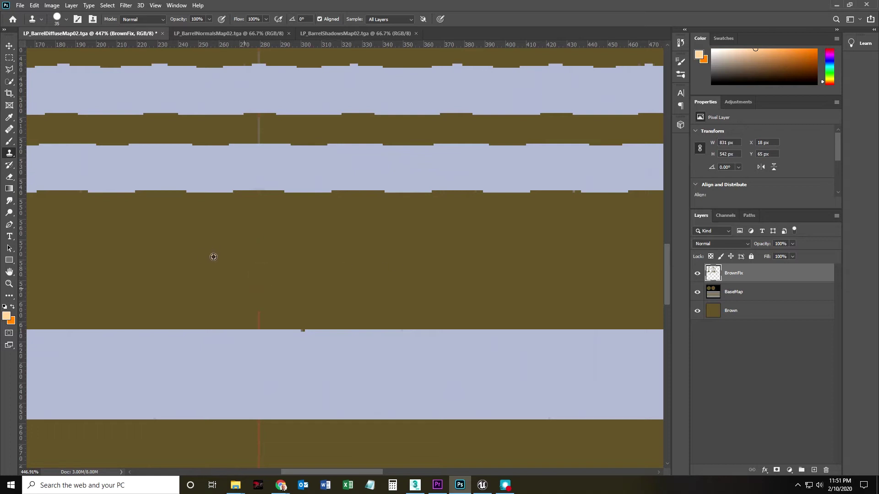
{"action": "left_click", "coordinate": [258, 295]}
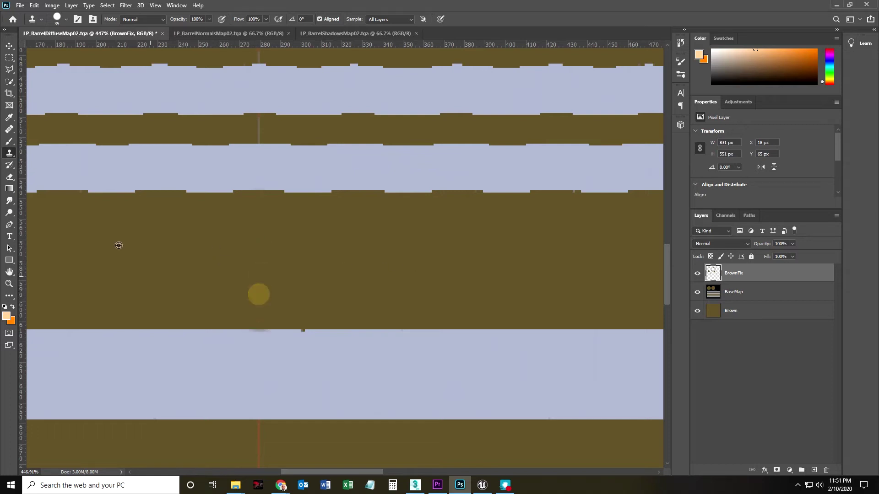
Clone brown over the reddish vertical streak in the wood band between the third and fourth hoops.
{"action": "mouse_move", "coordinate": [391, 385]}
{"action": "left_mouse_down"}
{"action": "mouse_move", "coordinate": [397, 205]}
{"action": "mouse_move", "coordinate": [405, 198]}
{"action": "left_mouse_up"}
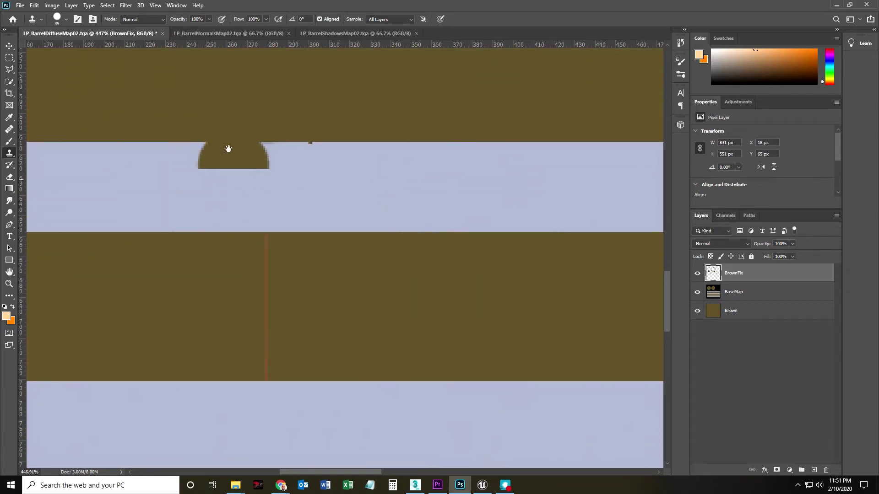
{"action": "left_click", "coordinate": [398, 304]}
{"action": "left_click_drag", "start_coordinate": [262, 249], "coordinate": [230, 239]}
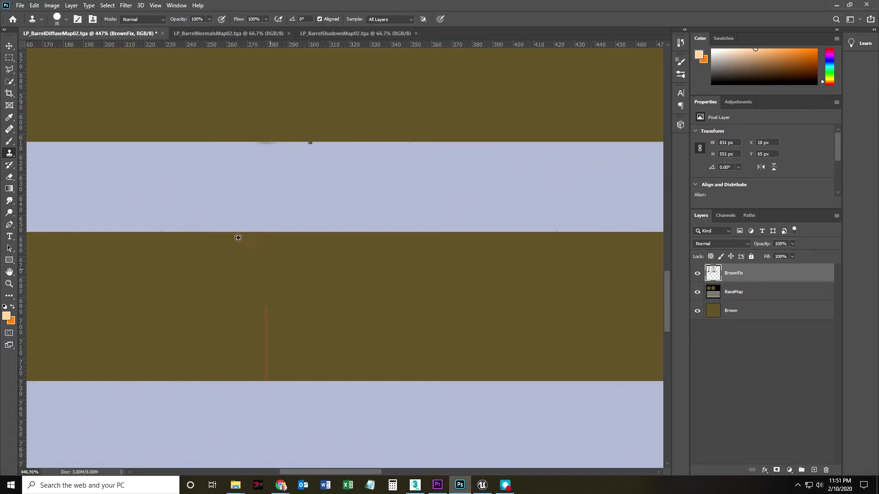
{"action": "left_click", "coordinate": [264, 269]}
{"action": "left_click", "coordinate": [242, 296]}
{"action": "left_click", "coordinate": [233, 314]}
Examine the wood bands and hoop edges across the map for remaining stray pixels, keeping the Clone Stamp active.
{"action": "key", "text": "z"}
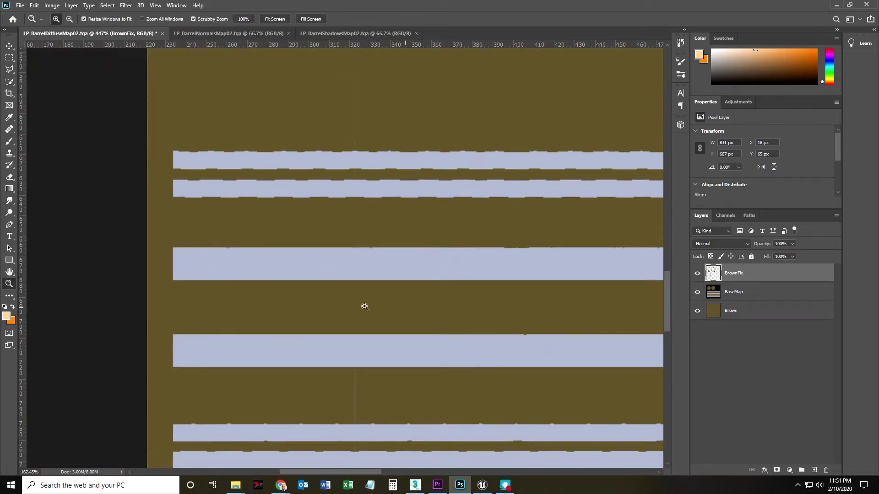
{"action": "left_click_drag", "start_coordinate": [404, 306], "coordinate": [365, 307]}
{"action": "left_click_drag", "start_coordinate": [384, 349], "coordinate": [366, 243]}
{"action": "mouse_move", "coordinate": [344, 271]}
{"action": "left_mouse_down"}
{"action": "mouse_move", "coordinate": [362, 274]}
{"action": "mouse_move", "coordinate": [345, 275]}
{"action": "left_mouse_up"}
{"action": "key", "text": "s"}
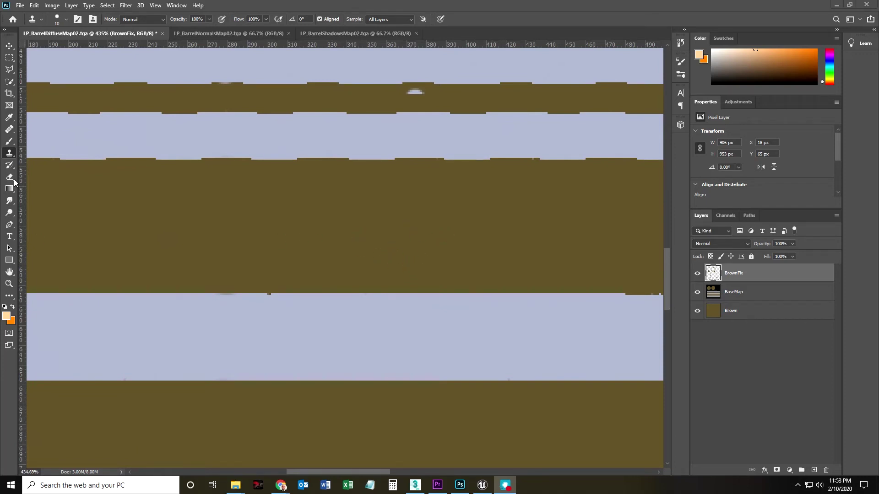
{"action": "left_click", "coordinate": [12, 157]}
{"action": "left_click", "coordinate": [10, 142]}
{"action": "left_click", "coordinate": [10, 153]}
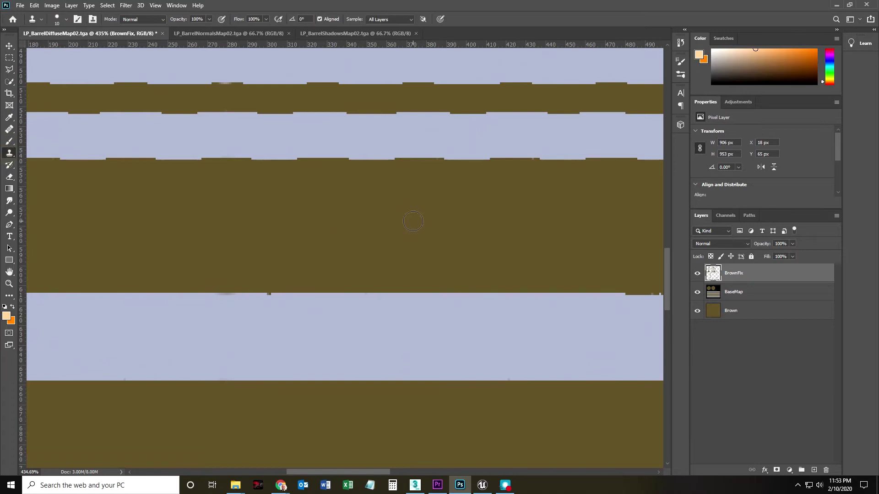
{"action": "key", "text": "z"}
{"action": "mouse_move", "coordinate": [461, 231]}
{"action": "left_mouse_down"}
{"action": "mouse_move", "coordinate": [373, 235]}
{"action": "mouse_move", "coordinate": [426, 223]}
{"action": "left_mouse_up"}
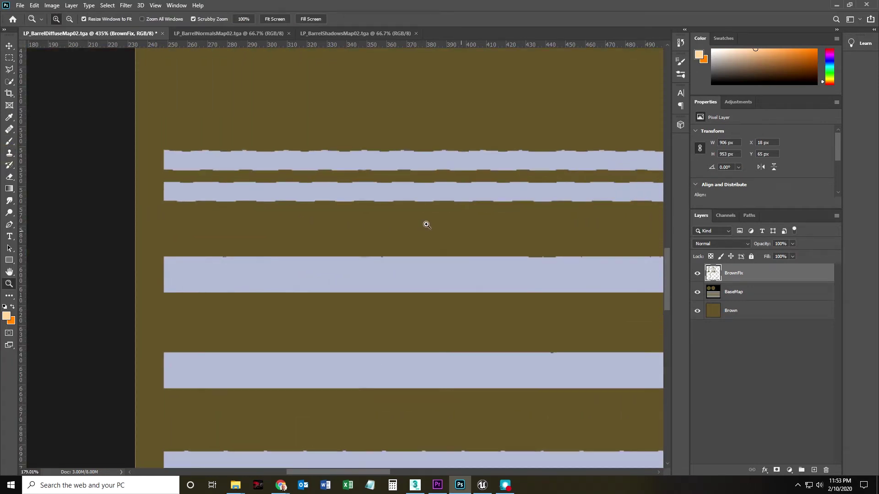
{"action": "key", "text": "s"}
{"action": "left_click_drag", "start_coordinate": [492, 241], "coordinate": [308, 290]}
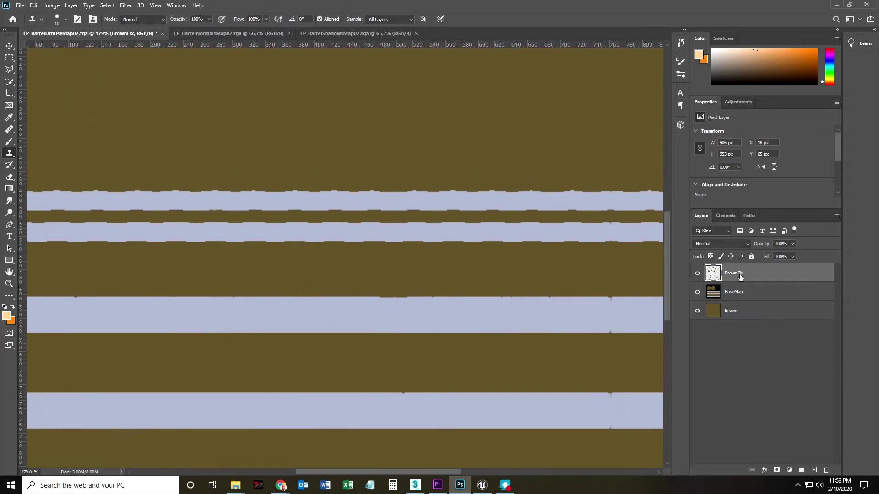
Add a new empty layer above BrownFix and name it HoopFix.
{"action": "left_click", "coordinate": [813, 470]}
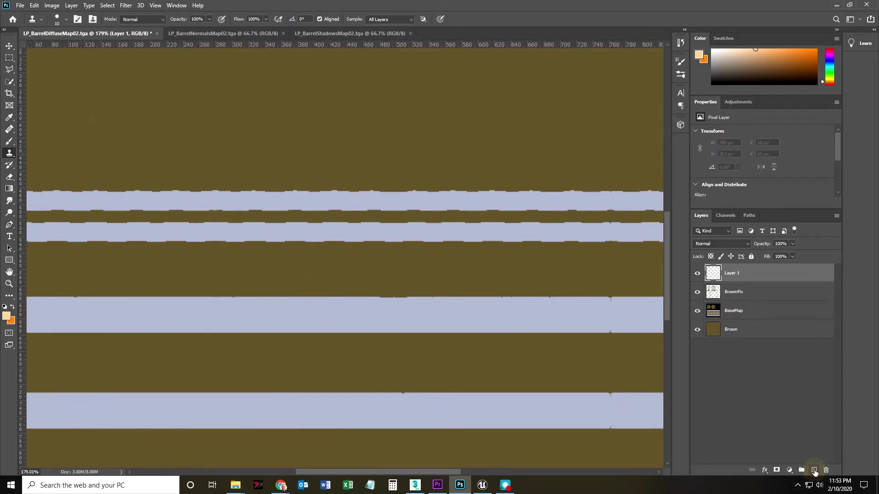
{"action": "double_click", "coordinate": [732, 274]}
{"action": "type", "text": "HoopFix"}
{"action": "key", "text": "Return"}
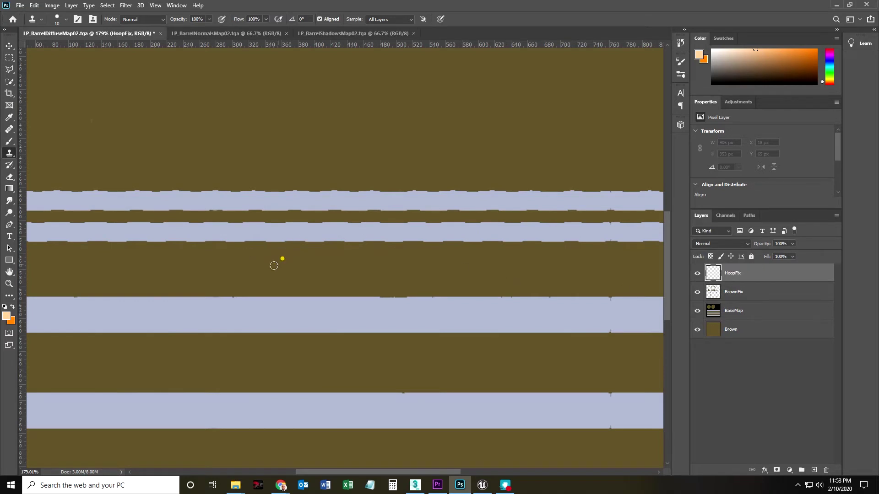
Place a horizontal guide along the upper edge of the first hoop.
{"action": "left_click", "coordinate": [9, 272]}
{"action": "left_click_drag", "start_coordinate": [105, 269], "coordinate": [198, 273]}
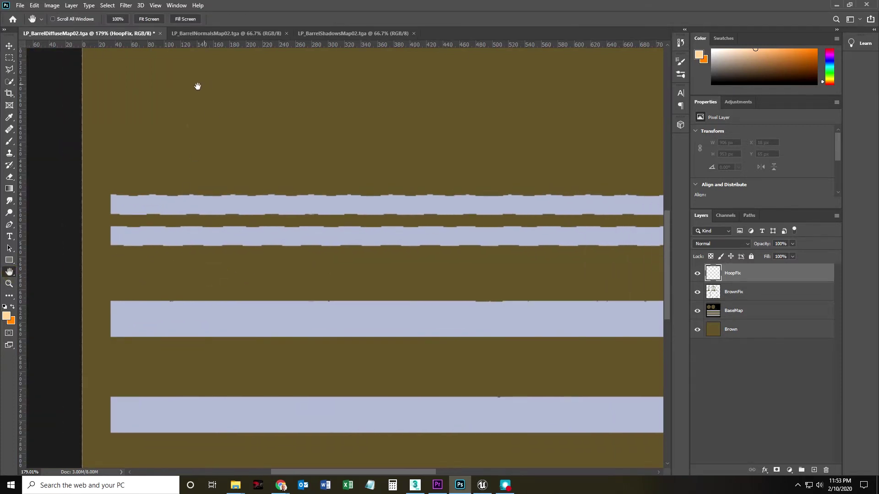
{"action": "left_click_drag", "start_coordinate": [162, 44], "coordinate": [155, 79]}
{"action": "left_click_drag", "start_coordinate": [151, 179], "coordinate": [152, 194]}
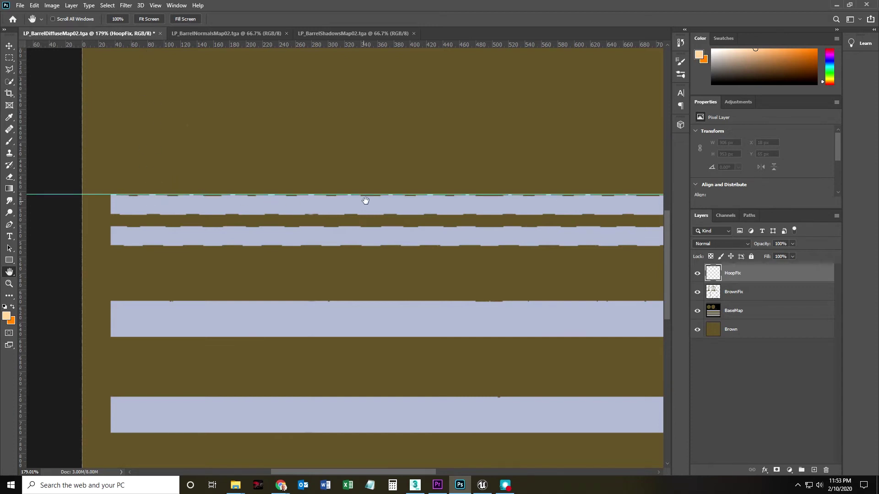
Place horizontal guides along the first hoop's lower edge and along the second hoop's upper and lower edges.
{"action": "left_click_drag", "start_coordinate": [198, 47], "coordinate": [172, 219]}
{"action": "left_click", "coordinate": [9, 46]}
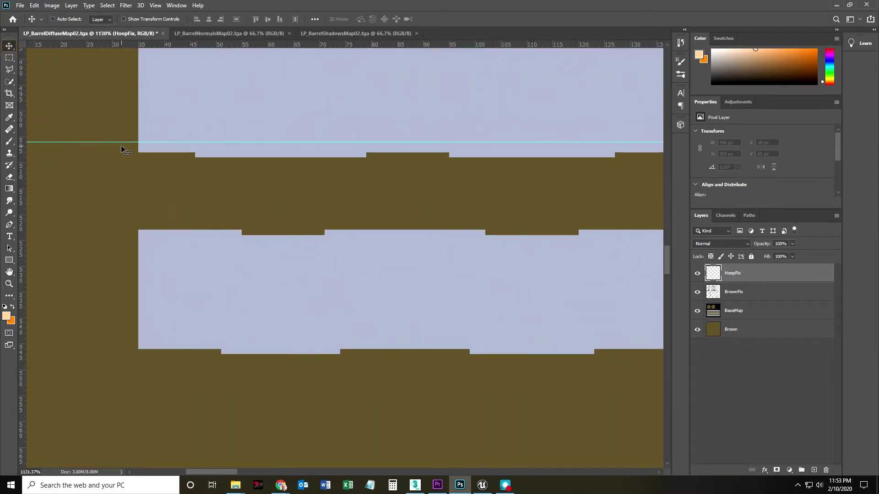
{"action": "left_click_drag", "start_coordinate": [121, 143], "coordinate": [117, 152]}
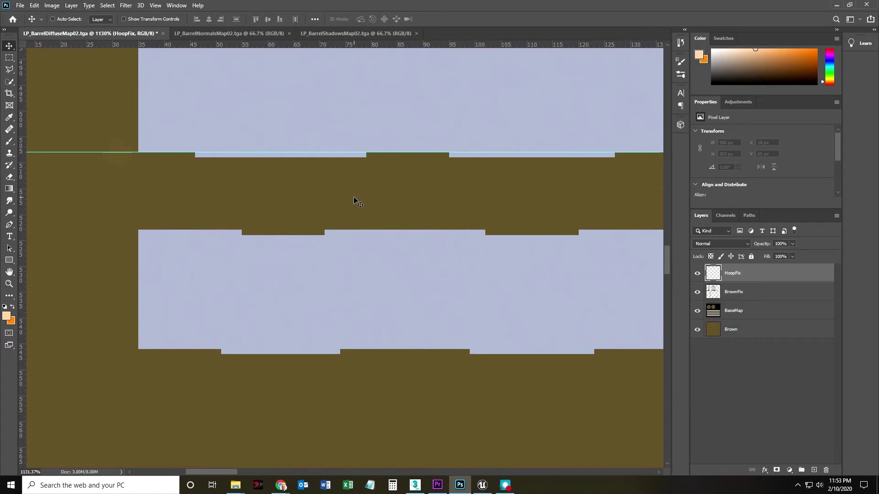
{"action": "left_click_drag", "start_coordinate": [139, 46], "coordinate": [151, 230]}
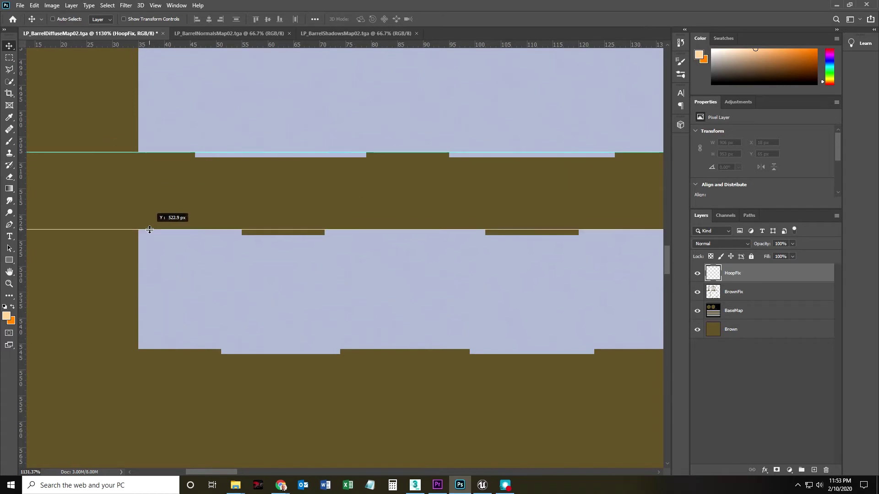
{"action": "left_click_drag", "start_coordinate": [149, 230], "coordinate": [151, 230]}
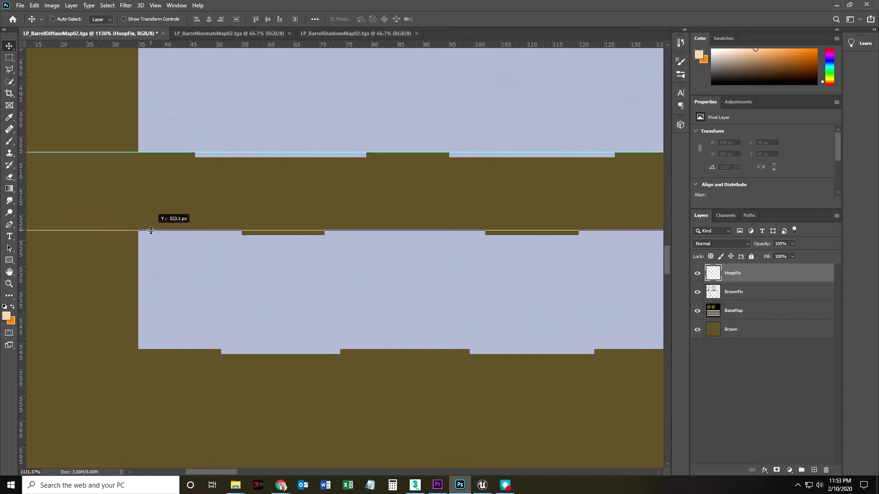
{"action": "left_click_drag", "start_coordinate": [153, 42], "coordinate": [167, 349]}
Realign the uppermost guide exactly with the upper edge of the first hoop.
{"action": "key", "text": "z"}
{"action": "left_click_drag", "start_coordinate": [361, 295], "coordinate": [339, 290]}
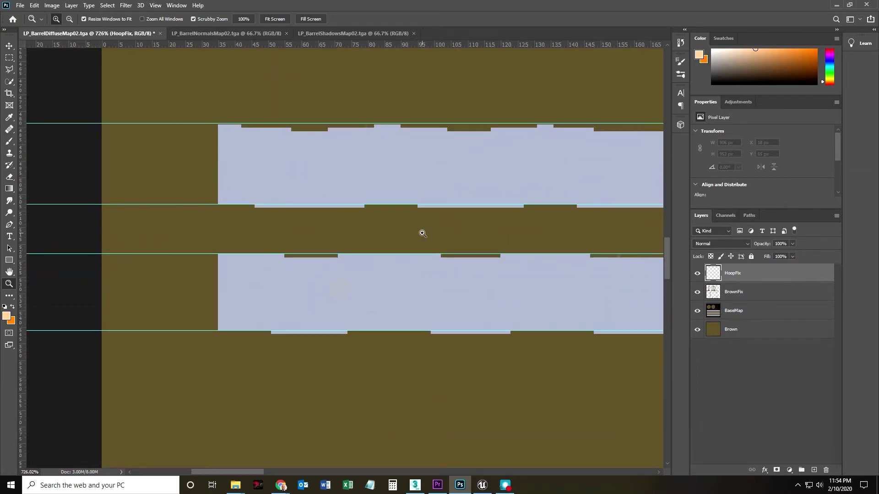
{"action": "left_click_drag", "start_coordinate": [204, 154], "coordinate": [232, 109]}
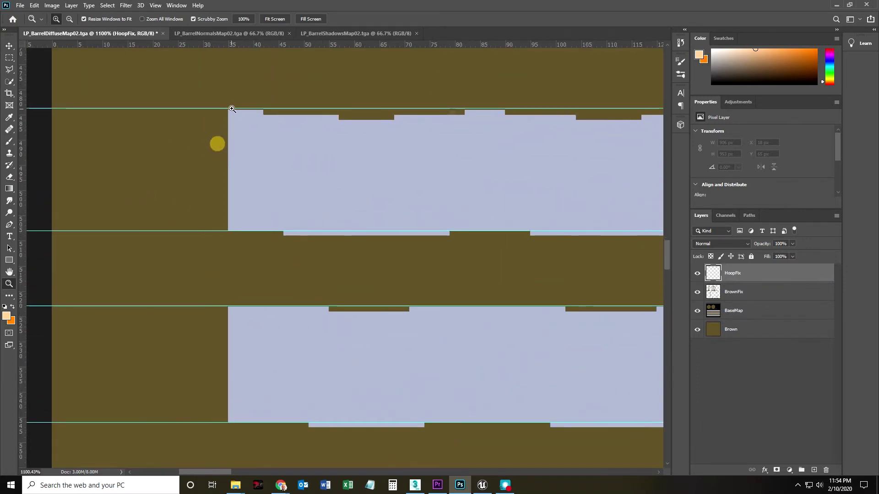
{"action": "left_click", "coordinate": [8, 46]}
{"action": "left_click_drag", "start_coordinate": [209, 109], "coordinate": [210, 112]}
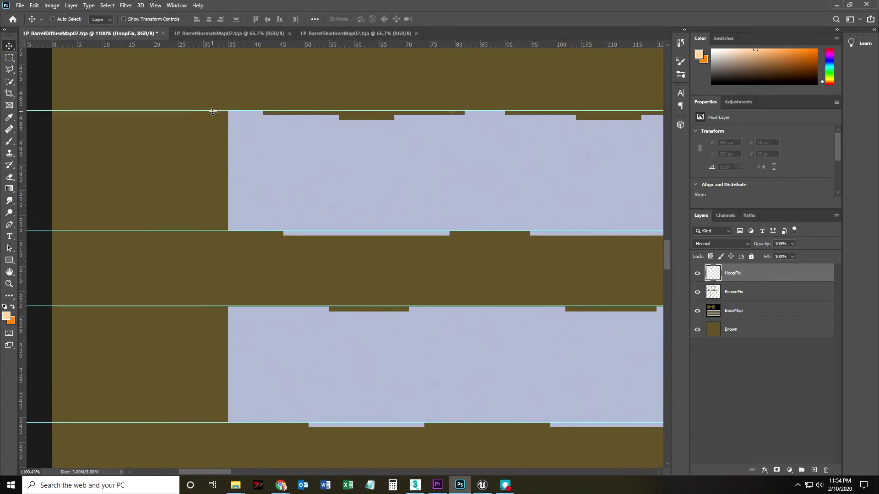
{"action": "left_click_drag", "start_coordinate": [211, 111], "coordinate": [210, 111]}
Select the whole first hoop with a rectangular marquee between its two guides, 970 px wide and 24 px high.
{"action": "key", "text": "z"}
{"action": "left_click_drag", "start_coordinate": [337, 165], "coordinate": [274, 175]}
{"action": "key", "text": "v"}
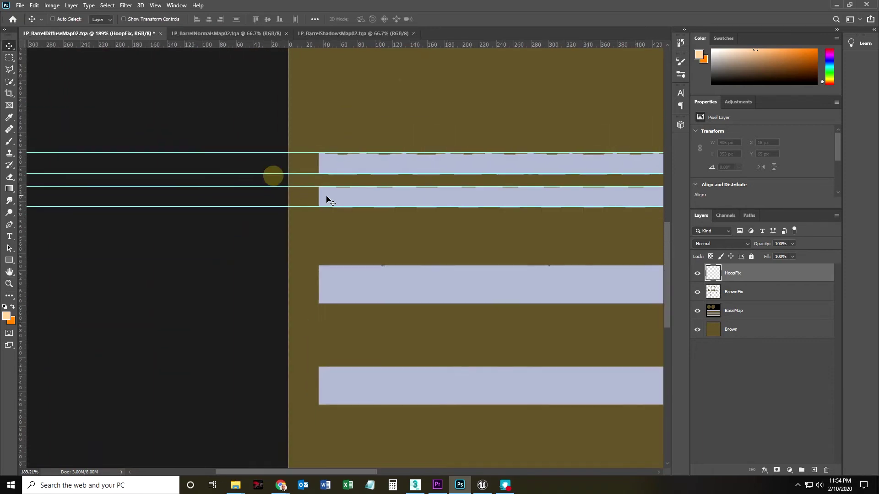
{"action": "left_click_drag", "start_coordinate": [375, 200], "coordinate": [196, 211]}
{"action": "key", "text": "m"}
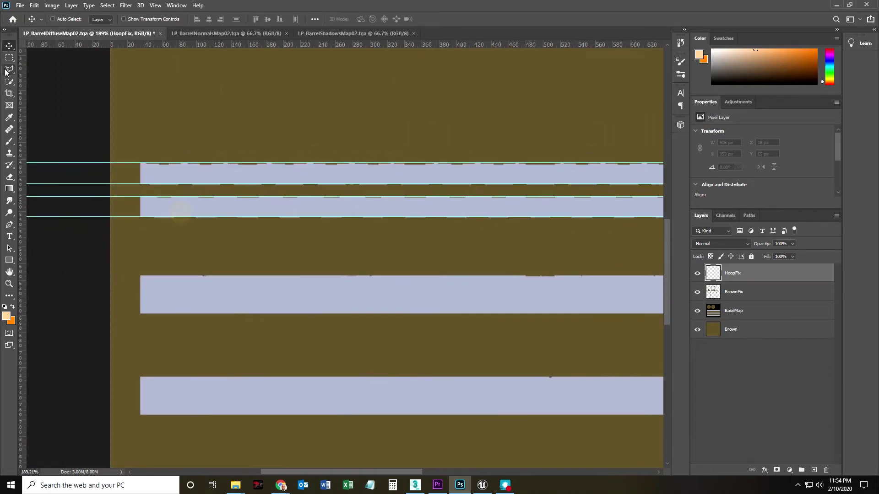
{"action": "left_click_drag", "start_coordinate": [175, 174], "coordinate": [563, 172]}
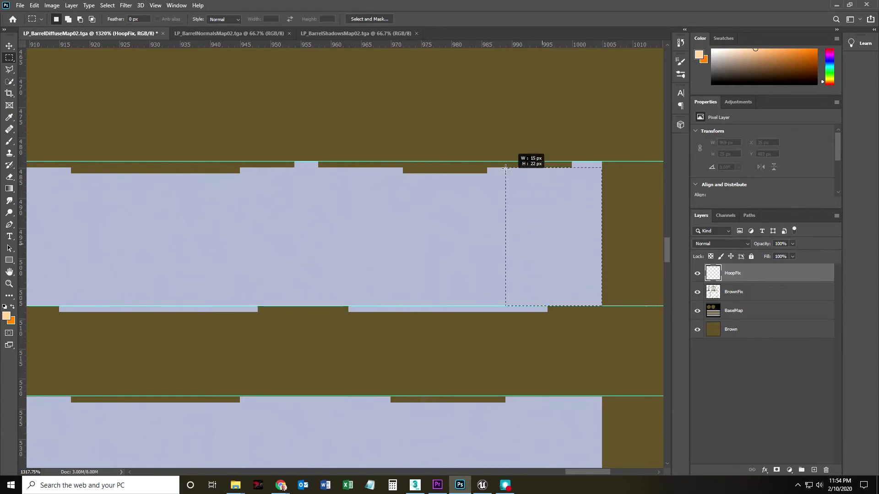
{"action": "scroll", "coordinate": [52, 175], "scroll_direction": "left", "scroll_amount": 10}
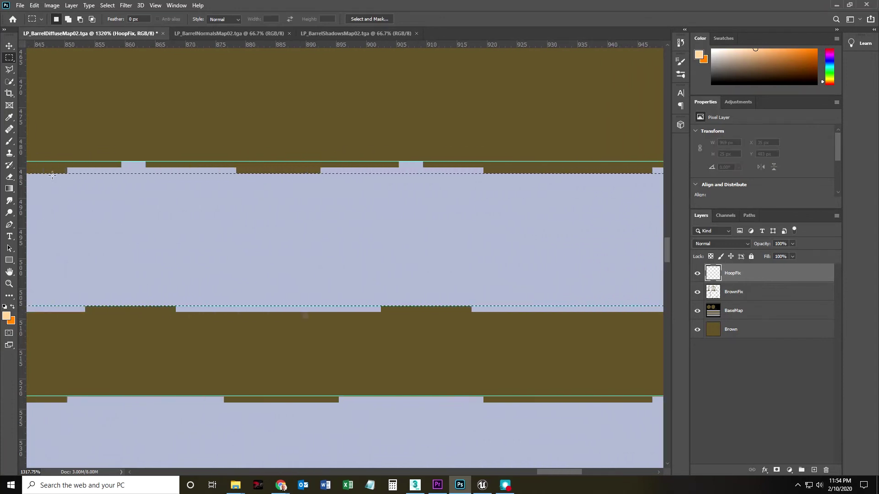
{"action": "scroll", "coordinate": [52, 175], "scroll_direction": "left", "scroll_amount": 11}
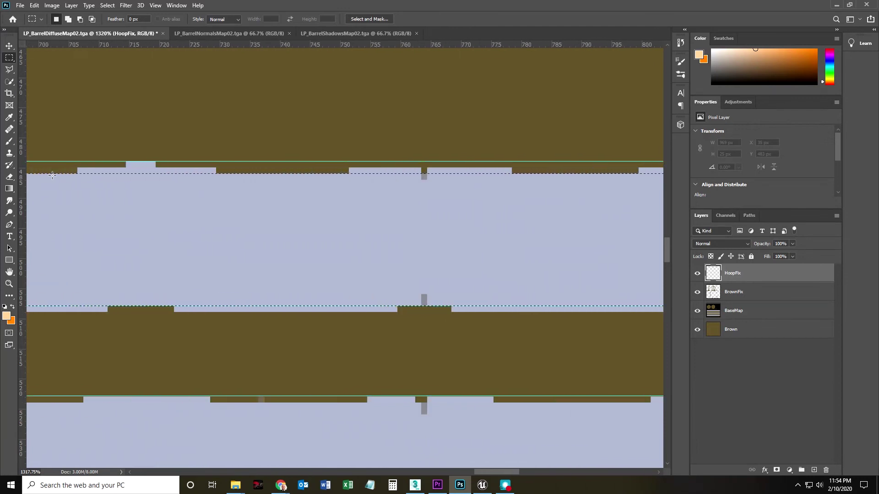
{"action": "scroll", "coordinate": [52, 175], "scroll_direction": "left", "scroll_amount": 10}
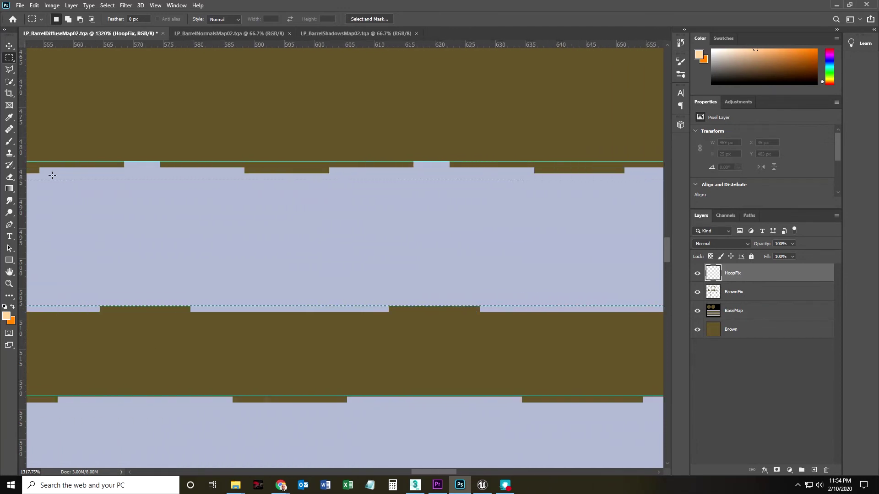
{"action": "scroll", "coordinate": [52, 175], "scroll_direction": "left", "scroll_amount": 10}
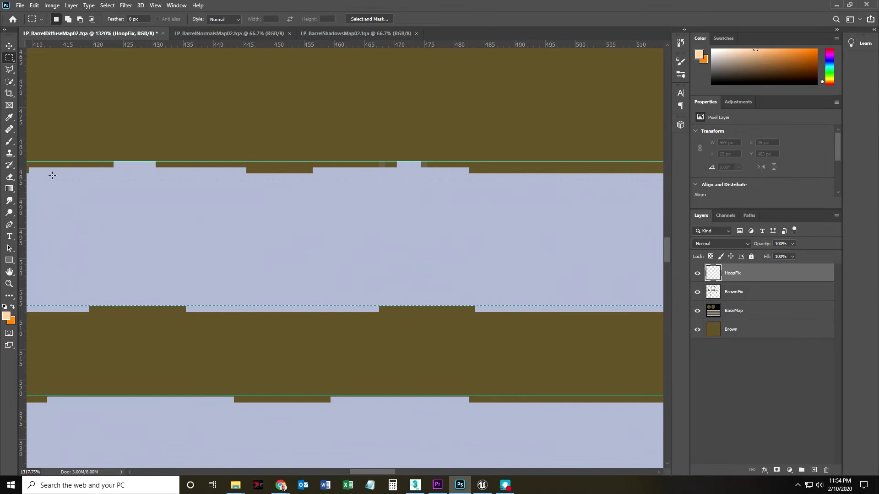
{"action": "scroll", "coordinate": [52, 174], "scroll_direction": "left", "scroll_amount": 10}
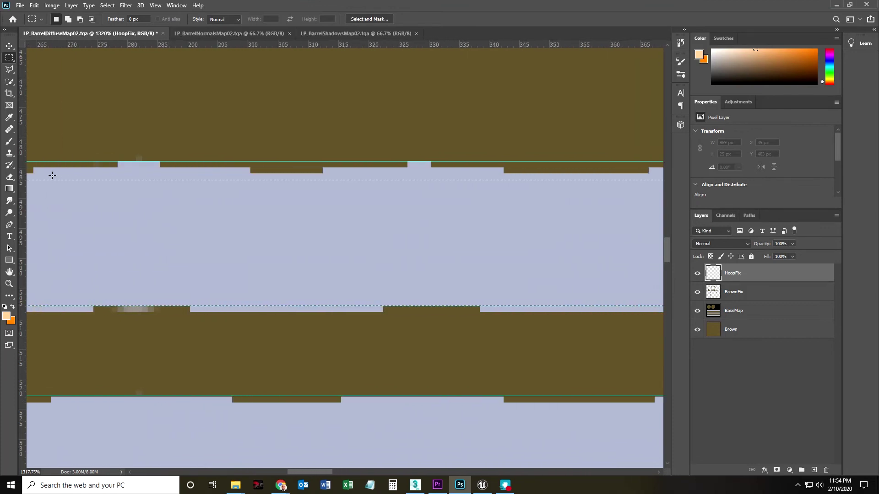
{"action": "left_click_drag", "start_coordinate": [51, 175], "coordinate": [148, 166]}
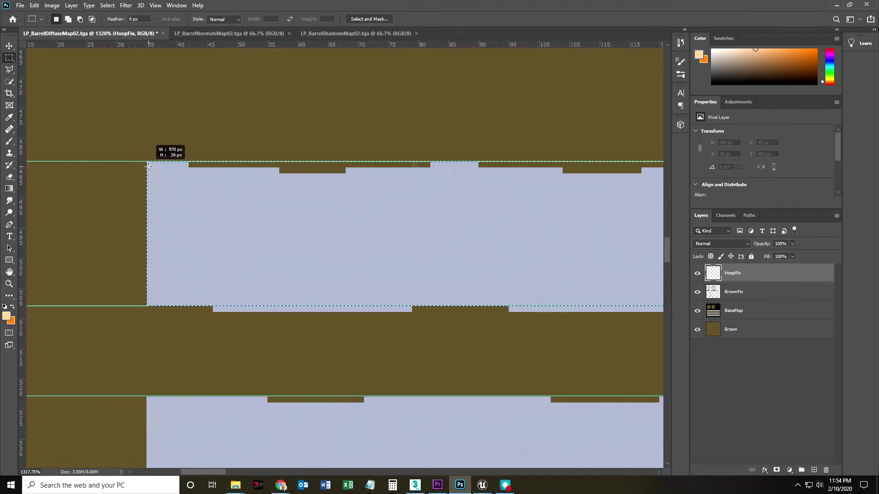
{"action": "left_click", "coordinate": [154, 5]}
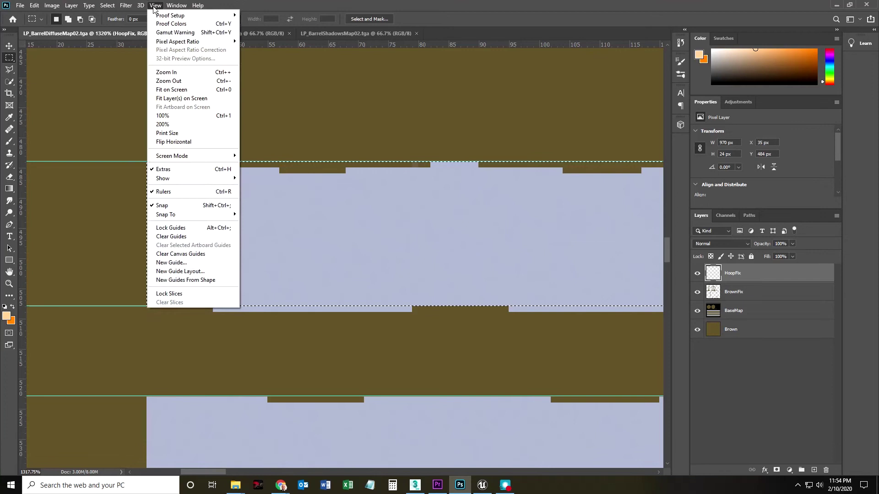
{"action": "left_click", "coordinate": [256, 43]}
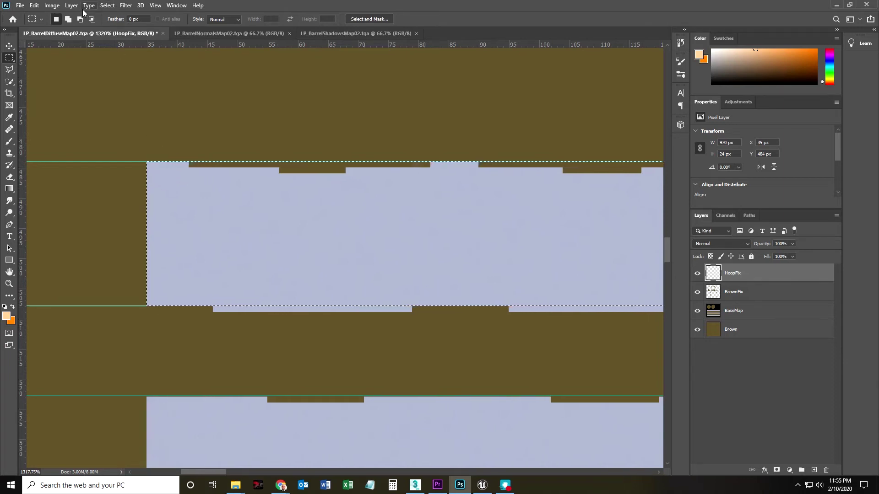
{"action": "left_click", "coordinate": [51, 5]}
{"action": "left_click", "coordinate": [50, 5]}
Fill the selected first hoop on HoopFix with the blue-grey a9b1c7 sampled from the hoop, in Normal mode at 100% opacity.
{"action": "left_click", "coordinate": [34, 5]}
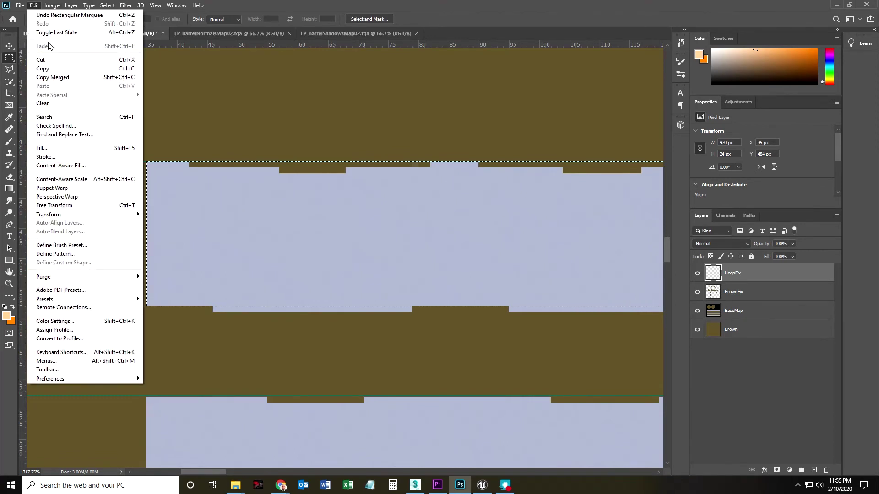
{"action": "left_click", "coordinate": [46, 148]}
{"action": "left_click", "coordinate": [431, 130]}
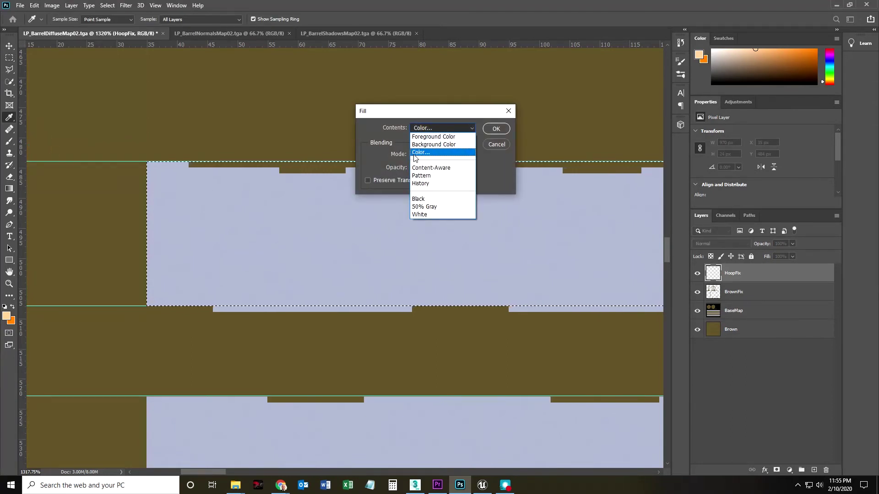
{"action": "left_click", "coordinate": [437, 127]}
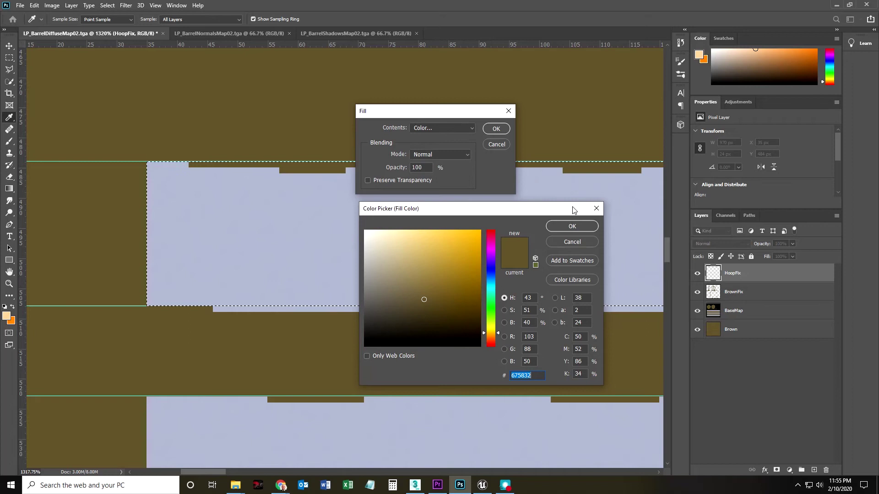
{"action": "left_click", "coordinate": [571, 241]}
{"action": "left_click", "coordinate": [451, 128]}
{"action": "left_click", "coordinate": [416, 156]}
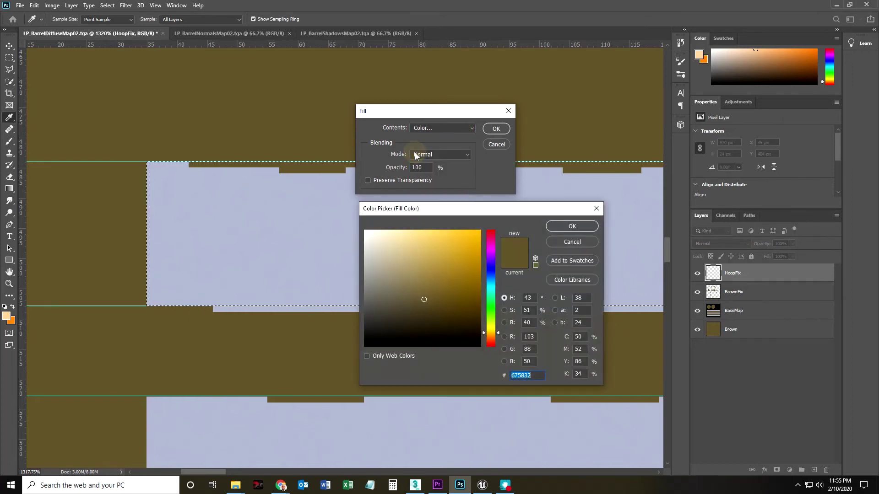
{"action": "left_click", "coordinate": [237, 218]}
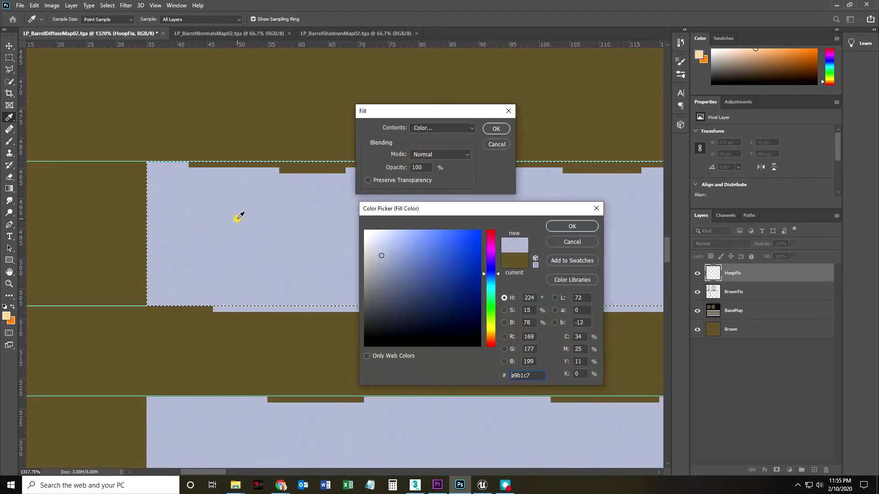
{"action": "left_click", "coordinate": [573, 227]}
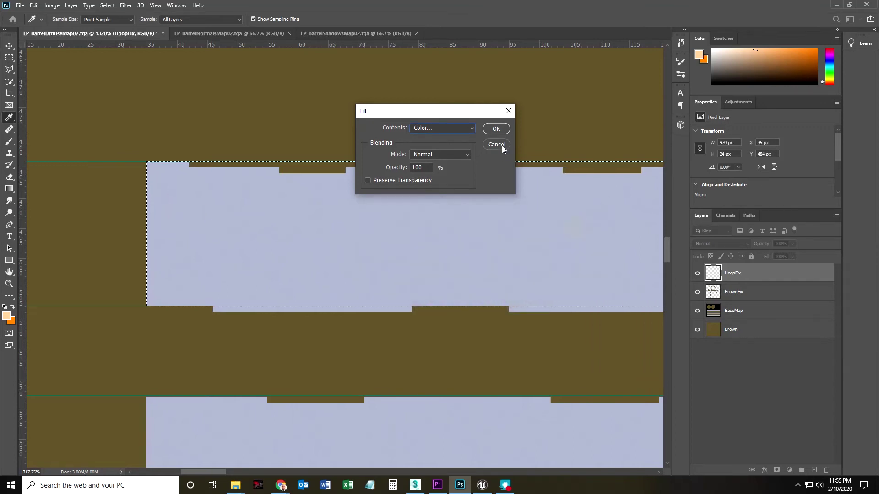
{"action": "left_click", "coordinate": [498, 130]}
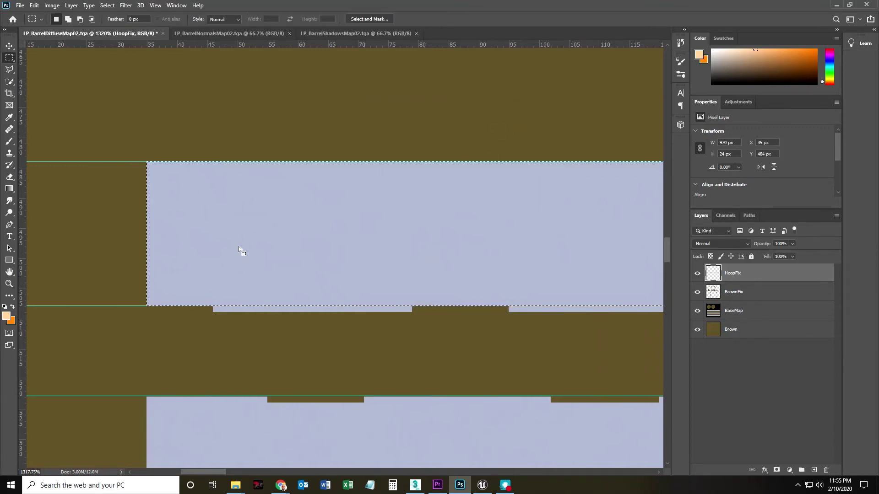
Select the whole second hoop with a rectangular marquee between its two guides, 970 px wide and 23 px high.
{"action": "left_click_drag", "start_coordinate": [448, 220], "coordinate": [356, 234]}
{"action": "left_click_drag", "start_coordinate": [502, 251], "coordinate": [302, 230]}
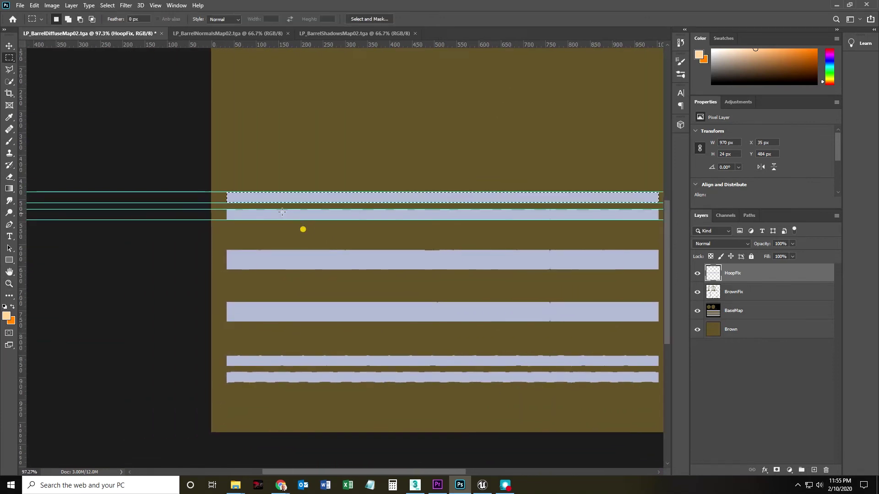
{"action": "key", "text": "z"}
{"action": "left_click_drag", "start_coordinate": [228, 199], "coordinate": [298, 190]}
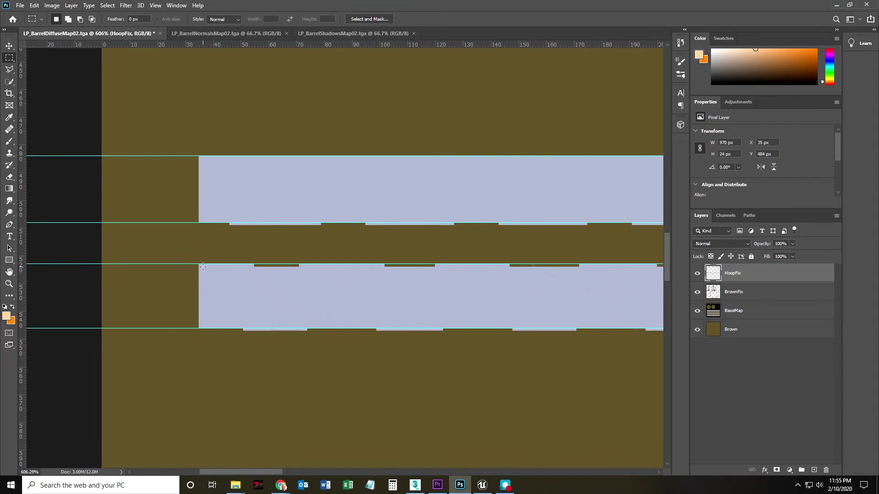
{"action": "left_click_drag", "start_coordinate": [218, 288], "coordinate": [263, 283]}
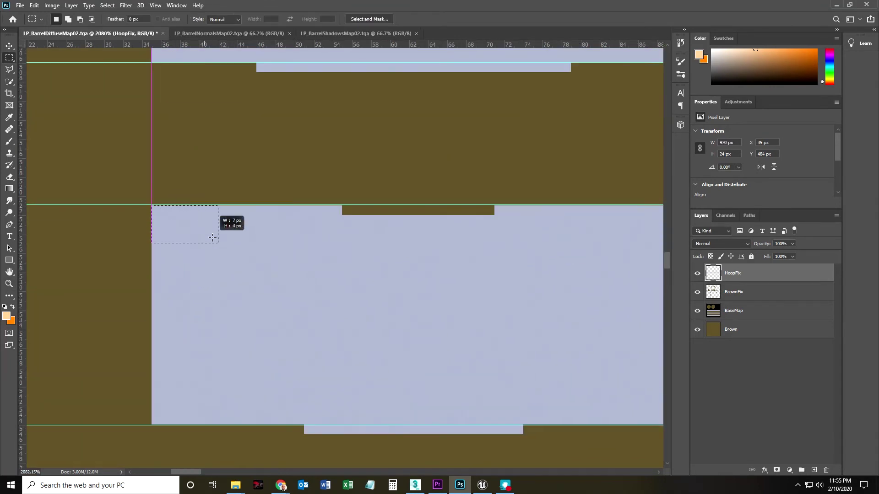
{"action": "left_click_drag", "start_coordinate": [434, 339], "coordinate": [426, 414]}
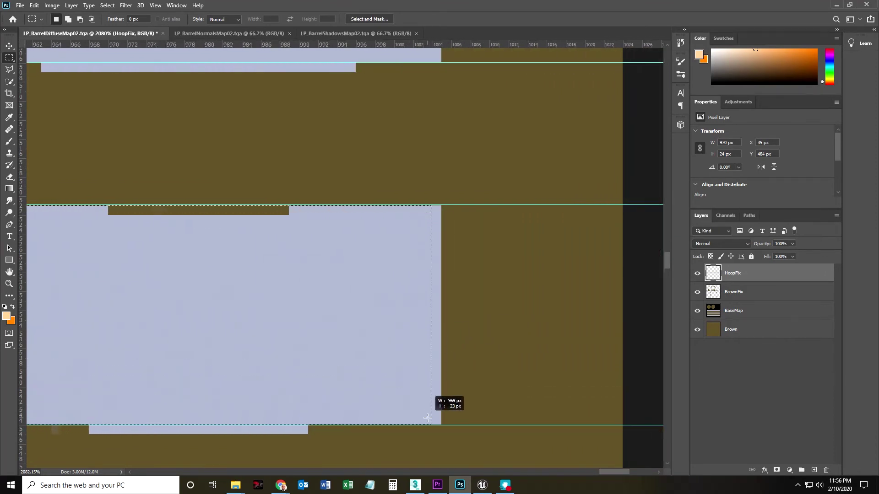
Fill the selected second hoop on HoopFix using the Color contents option, in Normal mode at 100% opacity.
{"action": "left_click", "coordinate": [34, 5]}
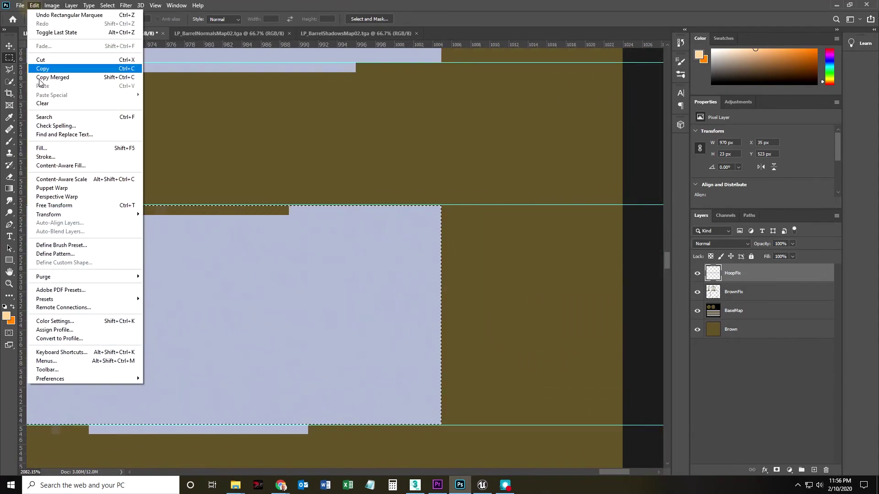
{"action": "left_click", "coordinate": [50, 153]}
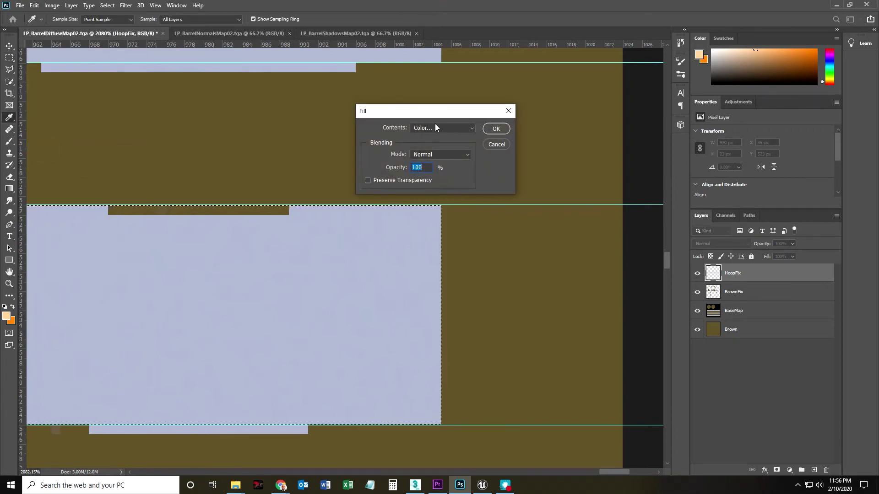
{"action": "left_click", "coordinate": [496, 129]}
{"action": "key", "text": "m"}
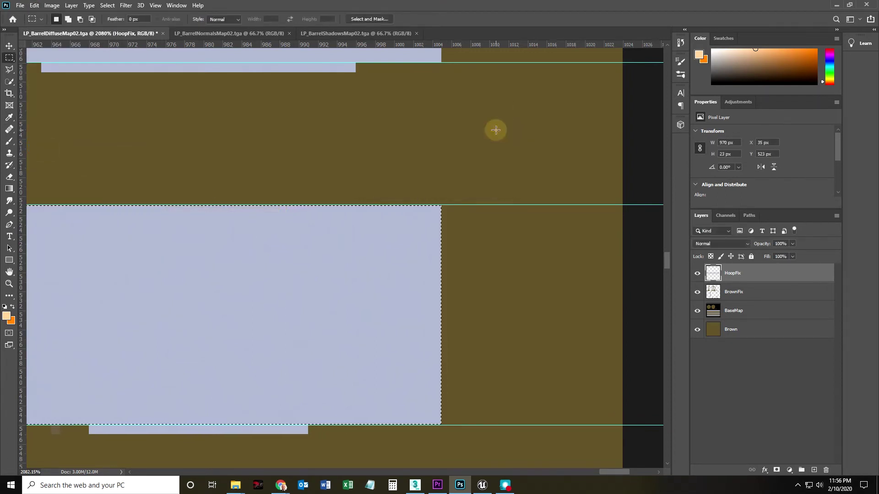
Select the brown gap between the first and second hoops with a guide-snapped rectangular marquee, 970 px wide and 15 px high.
{"action": "key", "text": "ctrl+space"}
{"action": "left_click_drag", "start_coordinate": [389, 318], "coordinate": [632, 270]}
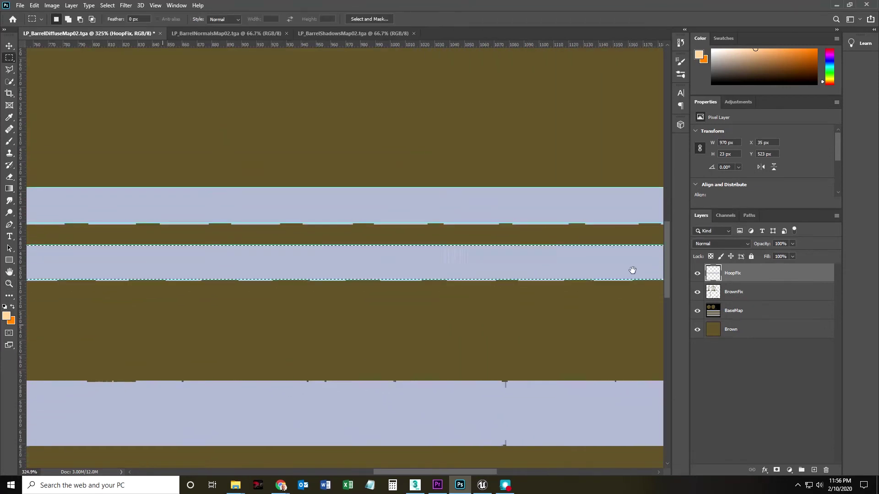
{"action": "left_click_drag", "start_coordinate": [176, 262], "coordinate": [451, 282]}
{"action": "left_click_drag", "start_coordinate": [55, 288], "coordinate": [216, 261]}
{"action": "key", "text": "ctrl+space"}
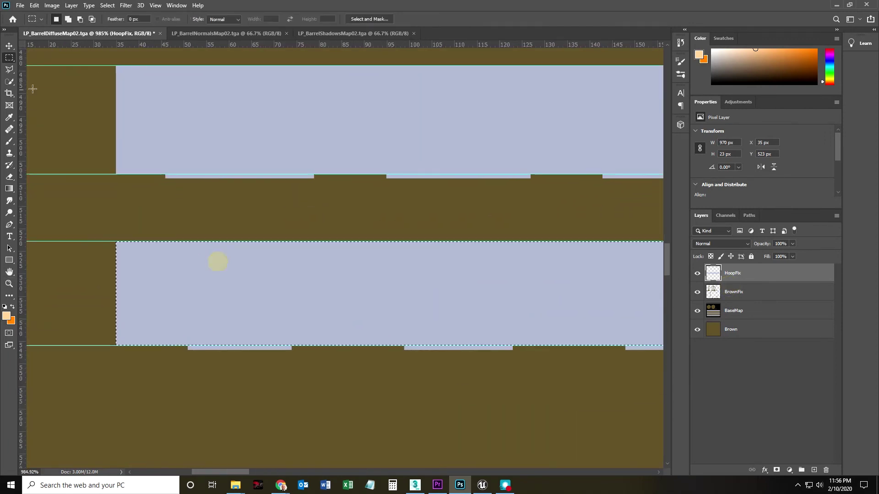
{"action": "left_click_drag", "start_coordinate": [112, 170], "coordinate": [187, 206]}
{"action": "left_click_drag", "start_coordinate": [115, 178], "coordinate": [187, 224]}
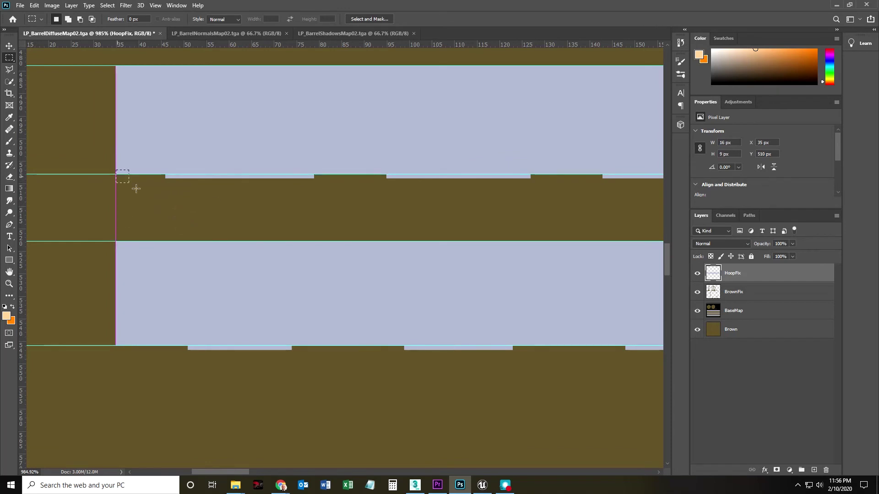
{"action": "left_click_drag", "start_coordinate": [147, 195], "coordinate": [147, 196]}
{"action": "scroll", "coordinate": [128, 188], "scroll_direction": "up", "scroll_amount": 3}
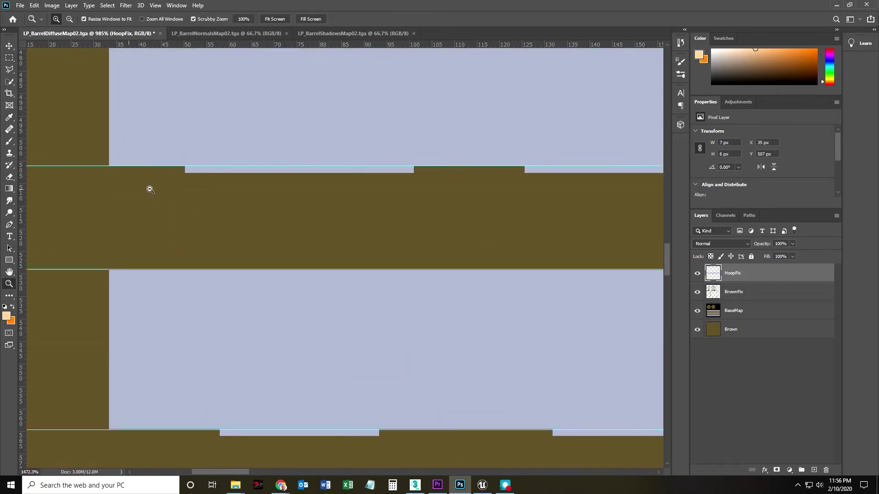
{"action": "left_click", "coordinate": [109, 168]}
{"action": "left_click_drag", "start_coordinate": [108, 164], "coordinate": [875, 298]}
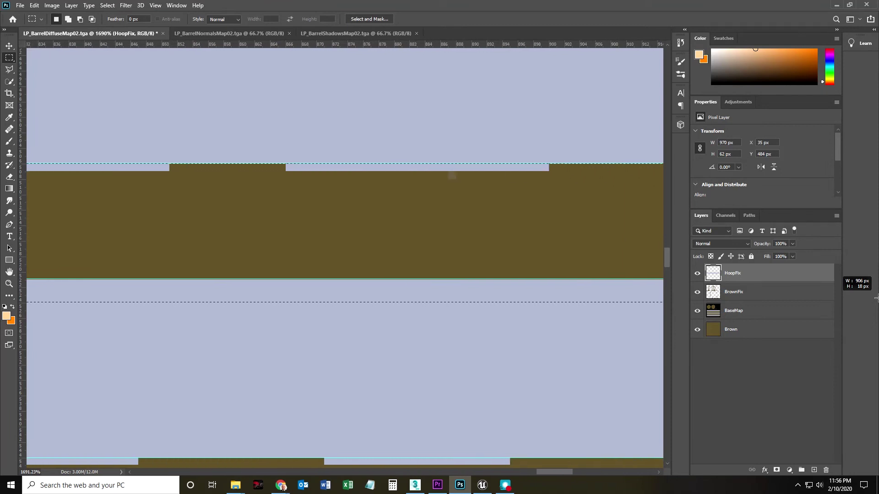
{"action": "left_click_drag", "start_coordinate": [875, 298], "coordinate": [423, 284]}
Fill the selected gap on HoopFix with the brown 675832 sampled from the background, in Normal mode at 100% opacity.
{"action": "left_click", "coordinate": [34, 5]}
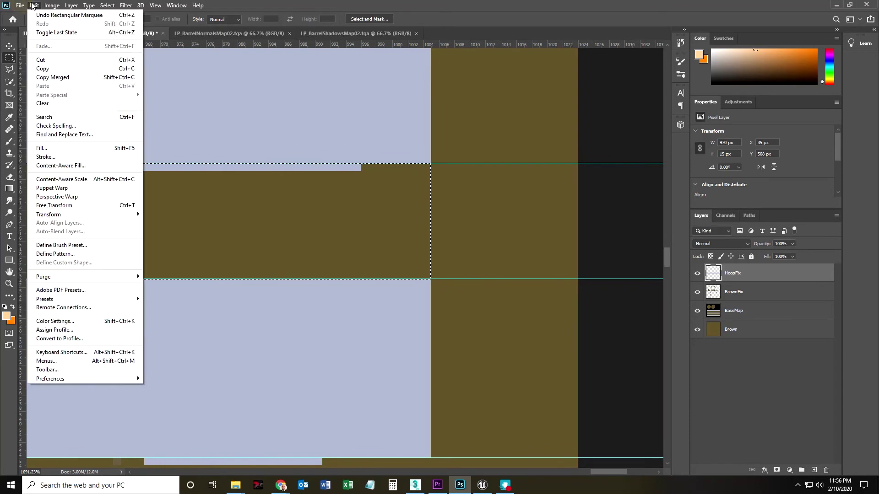
{"action": "left_click", "coordinate": [41, 147]}
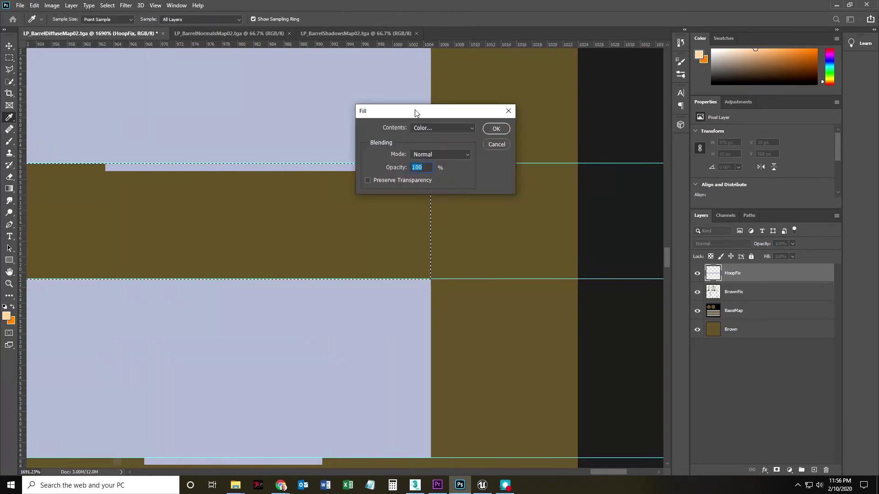
{"action": "left_click_drag", "start_coordinate": [552, 111], "coordinate": [554, 110]}
{"action": "left_click", "coordinate": [559, 121]}
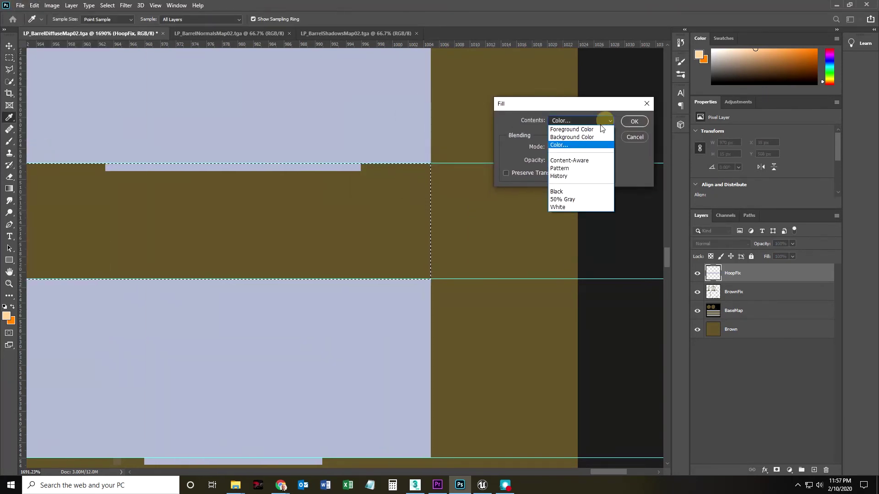
{"action": "left_click", "coordinate": [557, 146]}
{"action": "left_click", "coordinate": [467, 128]}
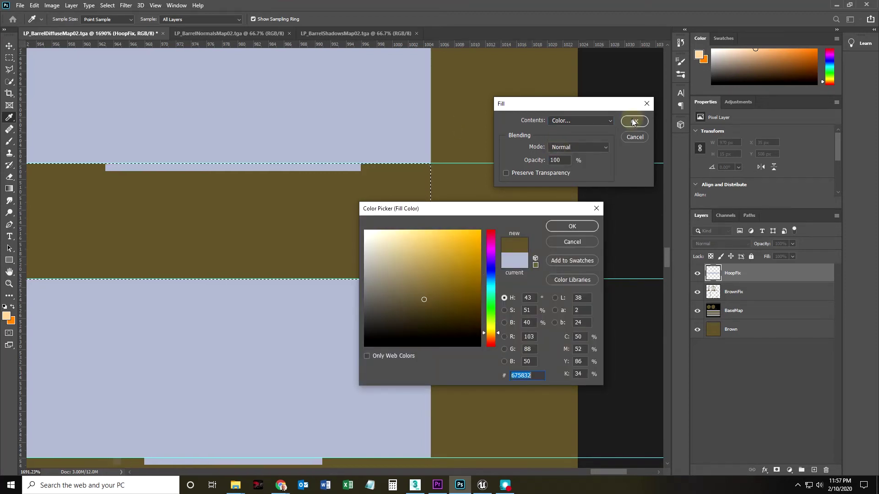
{"action": "left_click", "coordinate": [572, 226]}
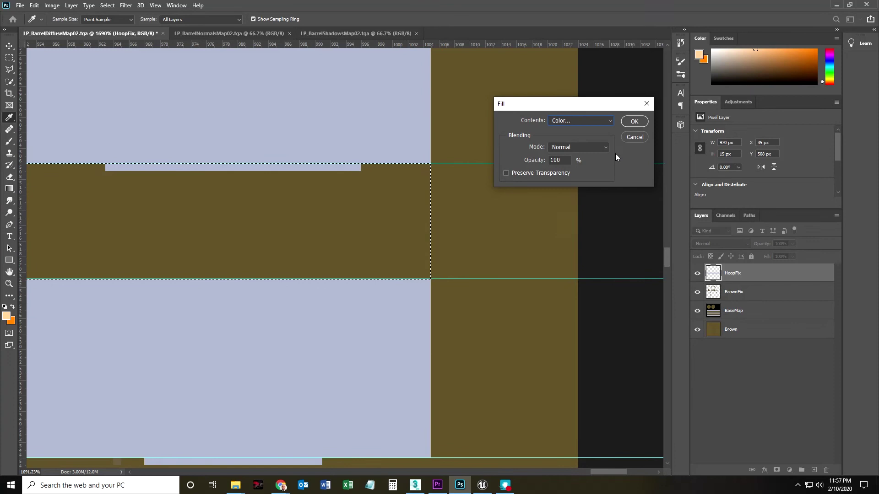
{"action": "left_click", "coordinate": [633, 121]}
Select the strip directly below the second hoop and fill it with brown on HoopFix to straighten the hoop's lower edge.
{"action": "key", "text": "z"}
{"action": "left_click_drag", "start_coordinate": [488, 248], "coordinate": [394, 256]}
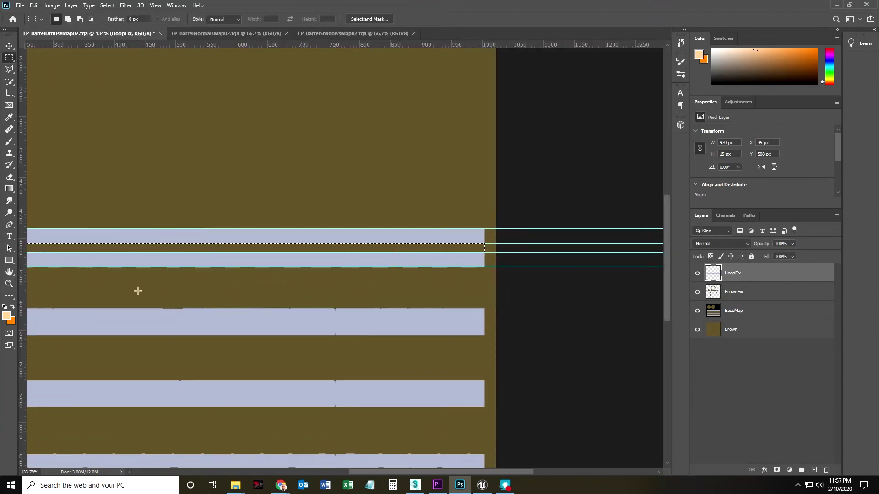
{"action": "left_click_drag", "start_coordinate": [141, 288], "coordinate": [168, 278]}
{"action": "key", "text": "m"}
{"action": "left_click", "coordinate": [169, 281]}
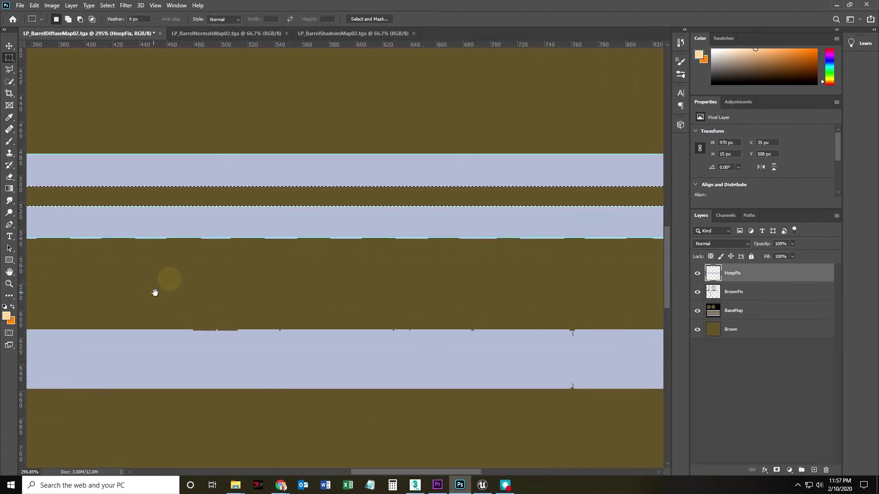
{"action": "left_click_drag", "start_coordinate": [523, 282], "coordinate": [527, 281]}
{"action": "left_click_drag", "start_coordinate": [206, 282], "coordinate": [303, 281]}
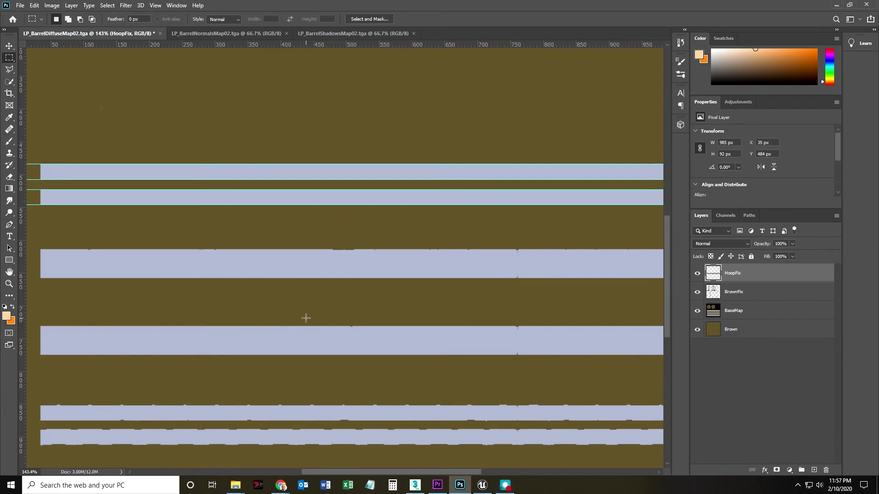
Save the layered document on the computer as LP_BarrelDiffuseMap02.psd in the Maps folder, turning off the cloud-or-computer prompt.
{"action": "key", "text": "z"}
{"action": "left_click_drag", "start_coordinate": [307, 318], "coordinate": [286, 310]}
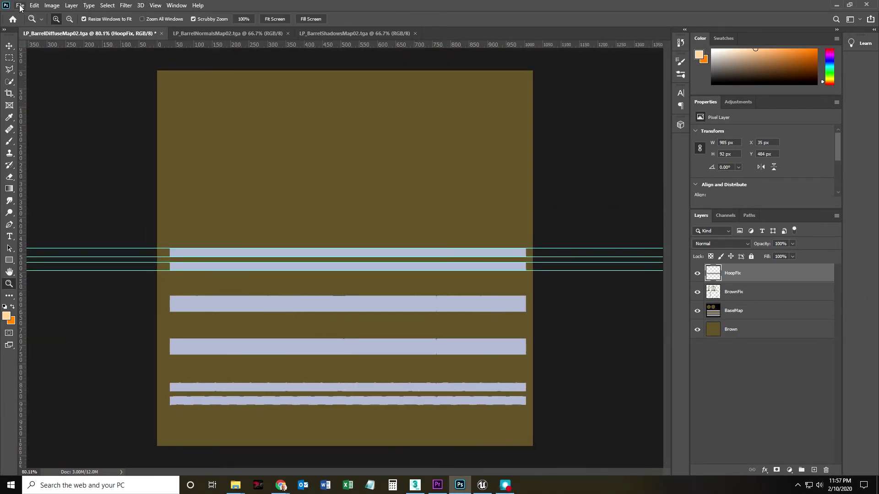
{"action": "left_click", "coordinate": [21, 5]}
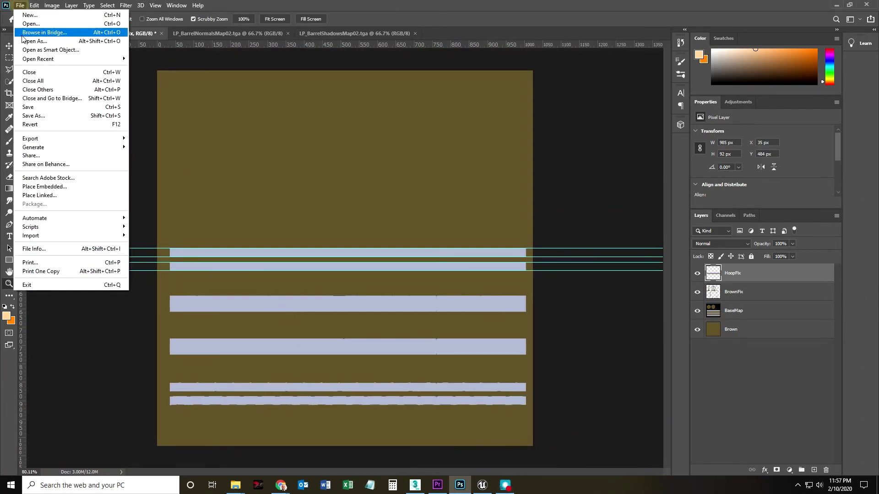
{"action": "left_click", "coordinate": [32, 116]}
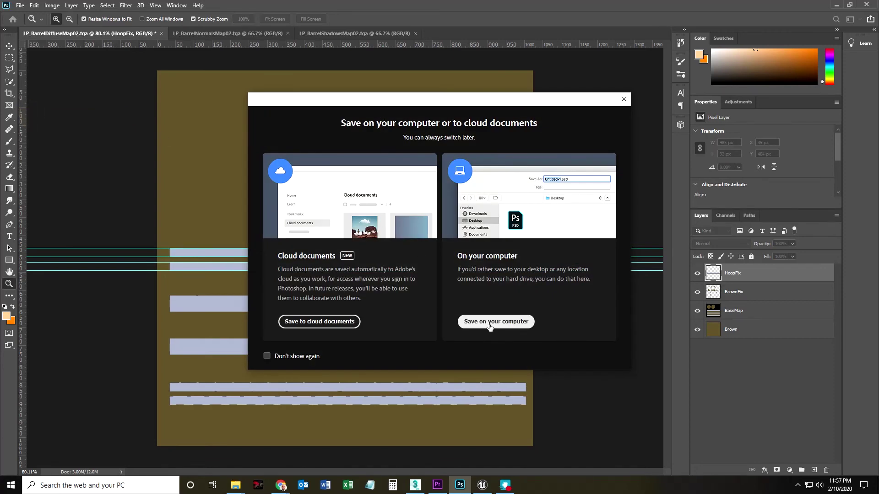
{"action": "left_click", "coordinate": [266, 356]}
{"action": "left_click", "coordinate": [493, 321]}
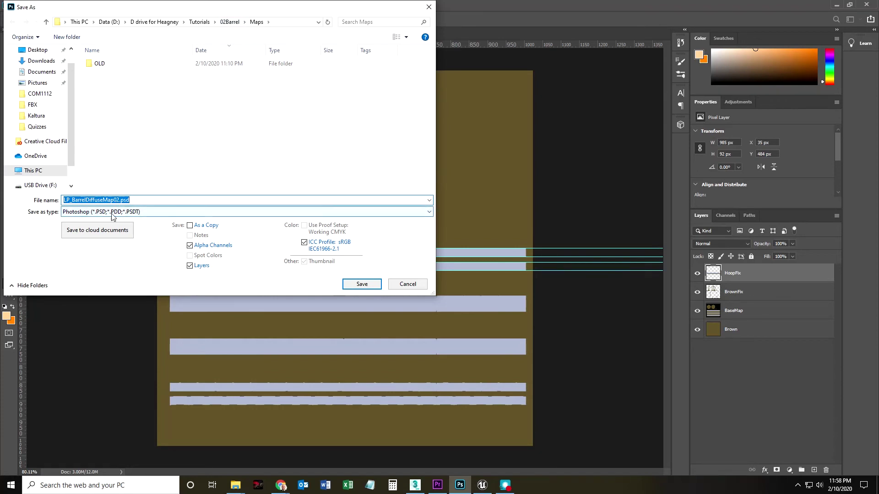
{"action": "left_click", "coordinate": [361, 284]}
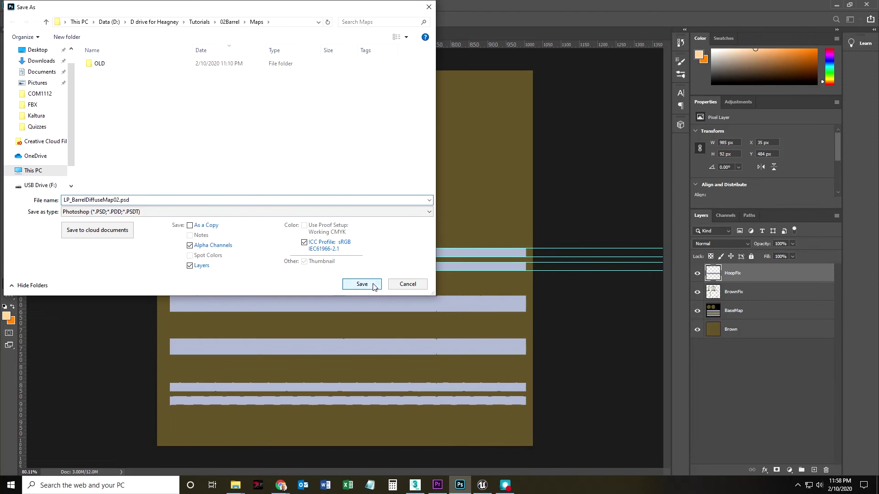
{"action": "left_click", "coordinate": [537, 136]}
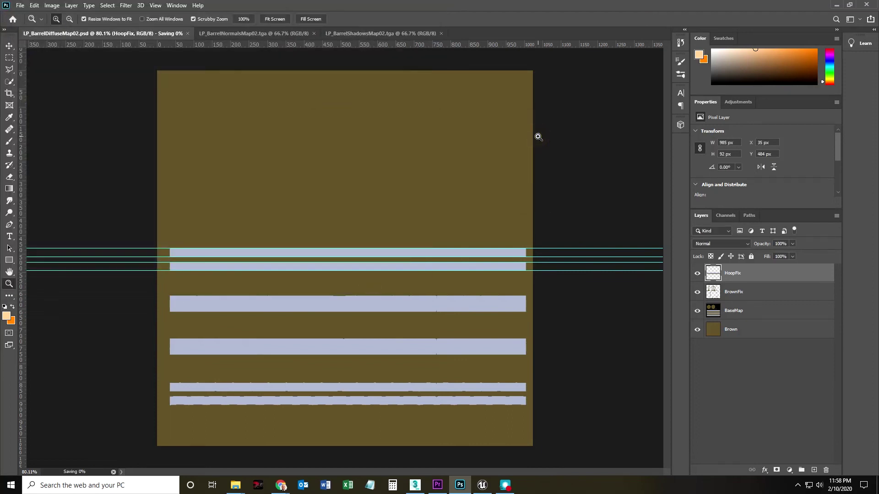
Save a Targa copy of the diffuse map as LP_BarrelDiffuseMap03.tga in the Maps folder, accepting the Targa options.
{"action": "left_click", "coordinate": [20, 6]}
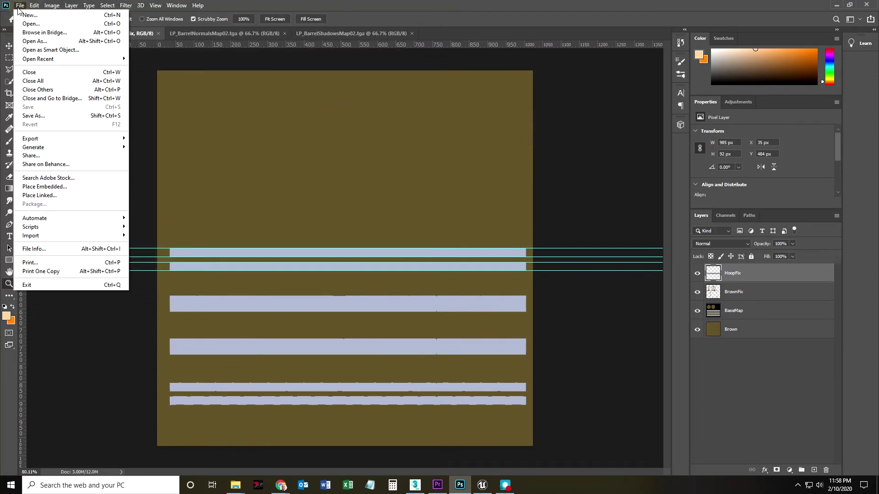
{"action": "left_click", "coordinate": [32, 115]}
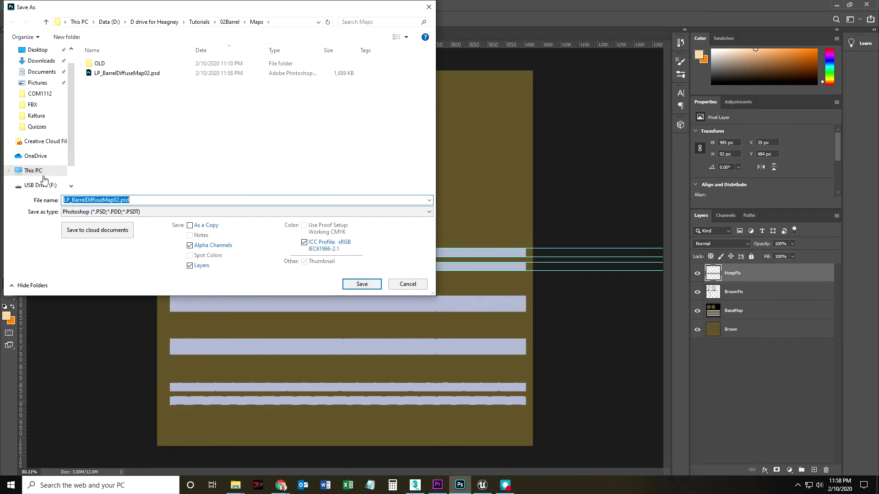
{"action": "left_click", "coordinate": [113, 211]}
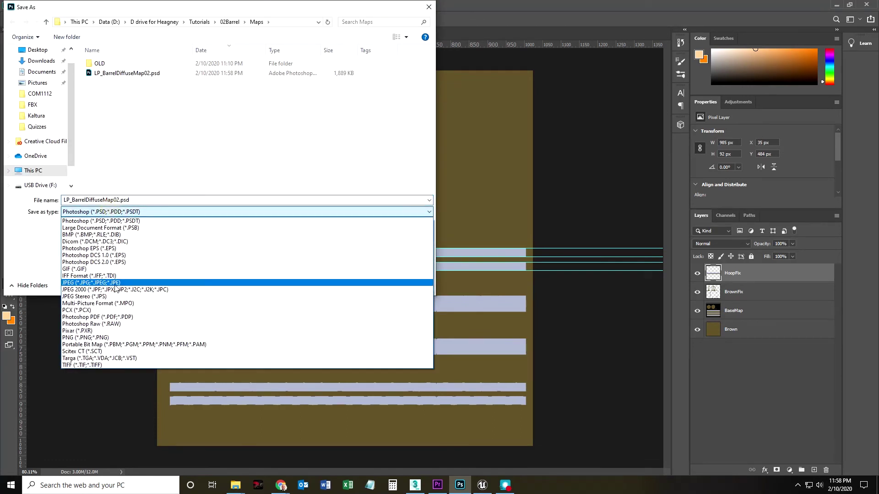
{"action": "left_click", "coordinate": [79, 358]}
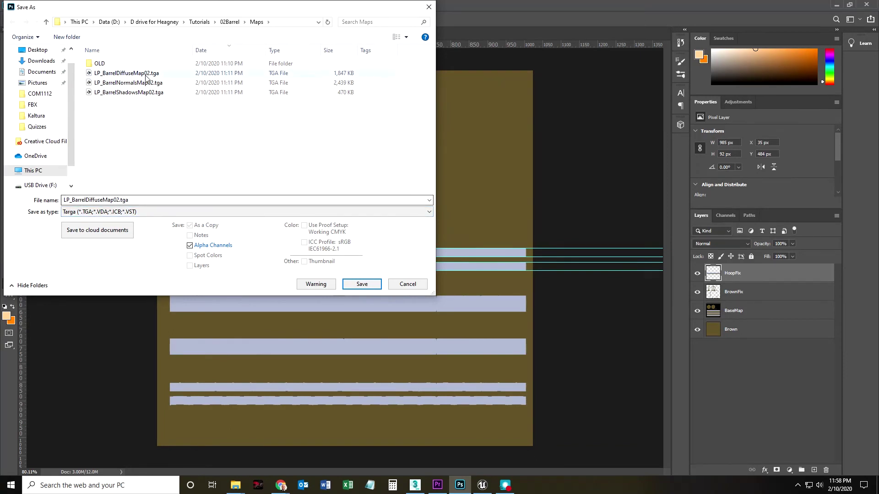
{"action": "double_click", "coordinate": [118, 199]}
{"action": "left_click", "coordinate": [118, 200]}
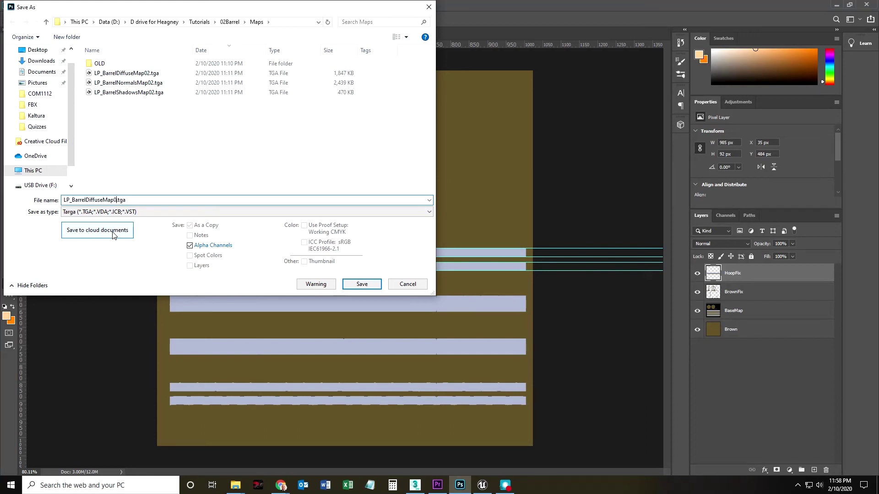
{"action": "key", "text": "Return"}
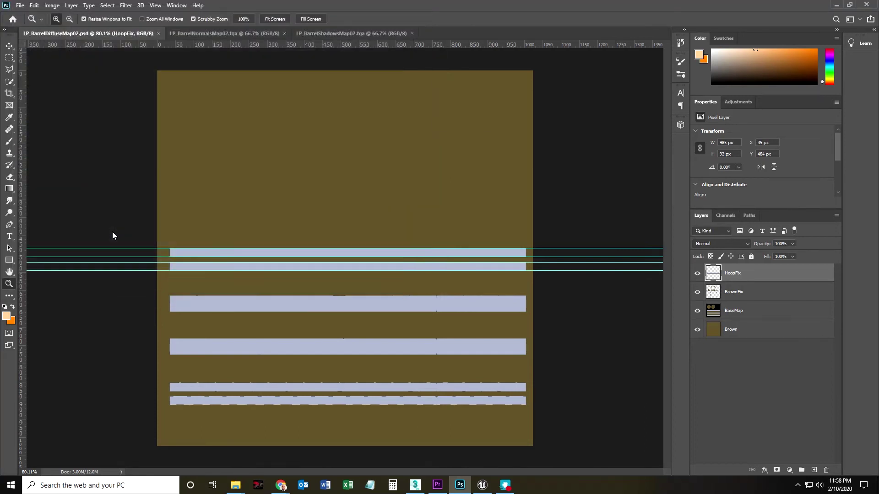
{"action": "left_click", "coordinate": [466, 163]}
Toggle the visibility of the BrownFix and HoopFix layers to compare the corrected map with the original bake.
{"action": "left_click", "coordinate": [697, 291]}
{"action": "left_click", "coordinate": [697, 292]}
{"action": "left_click", "coordinate": [697, 274]}
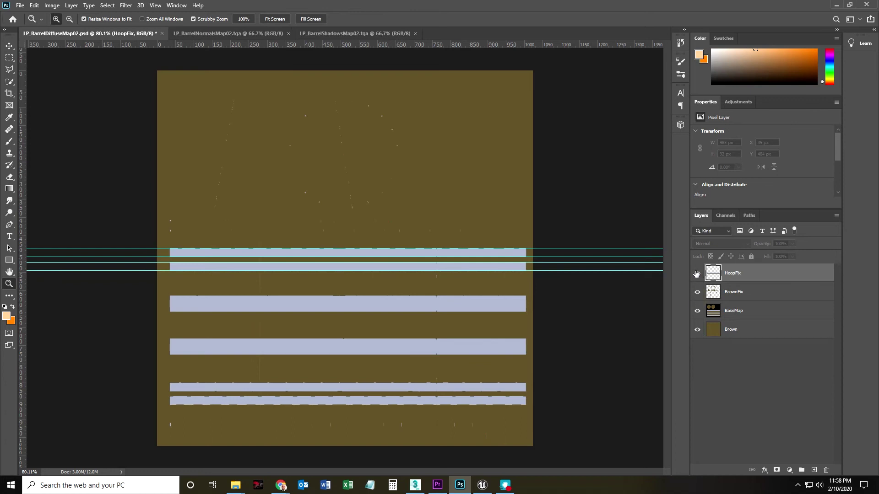
Switch to Unreal Editor and import LP_BarrelDiffuseMap03.tga into the current barrel content folder.
{"action": "left_click", "coordinate": [478, 486]}
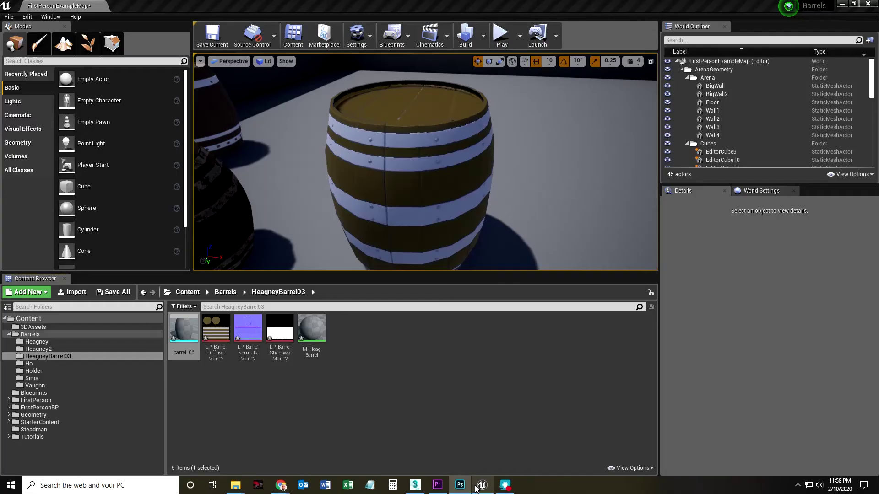
{"action": "left_click", "coordinate": [230, 399]}
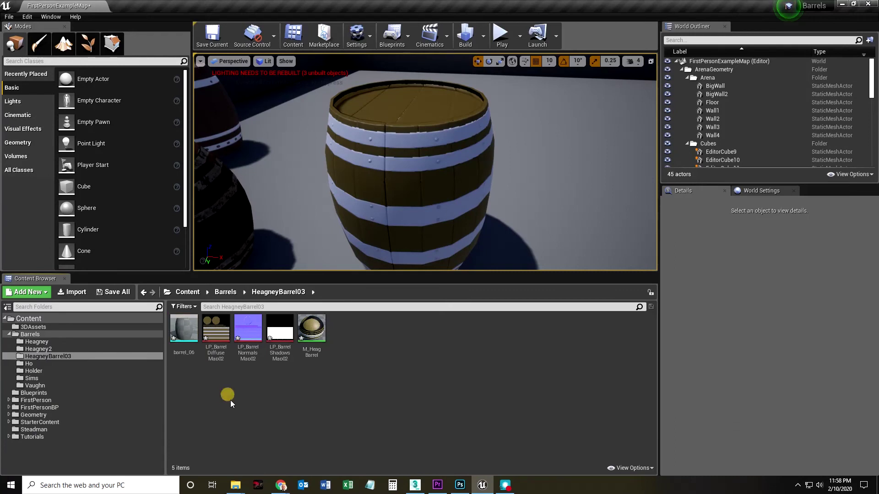
{"action": "left_click", "coordinate": [73, 293]}
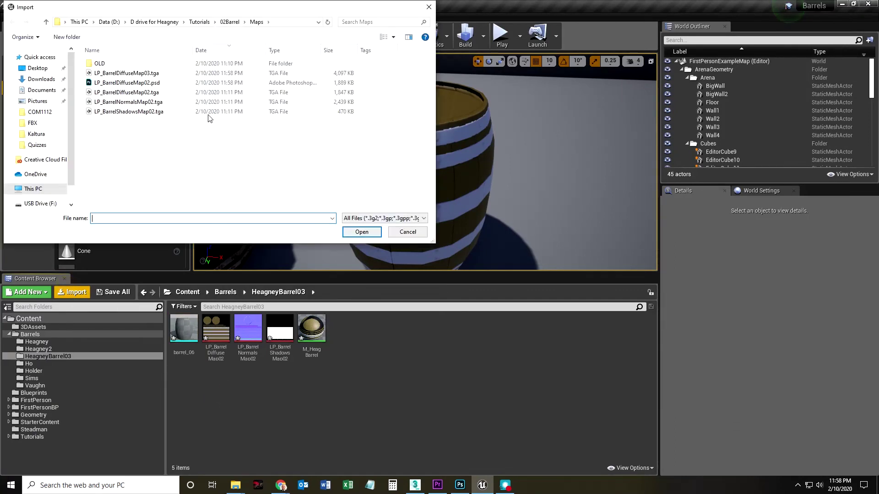
{"action": "double_click", "coordinate": [119, 74]}
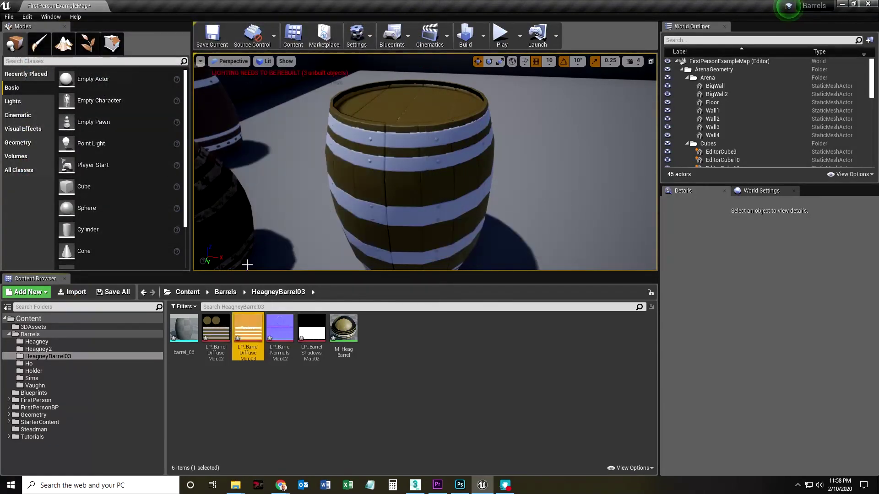
Open the barrel material and delete the old diffuse Texture Sample node that feeds Base Color.
{"action": "double_click", "coordinate": [343, 330]}
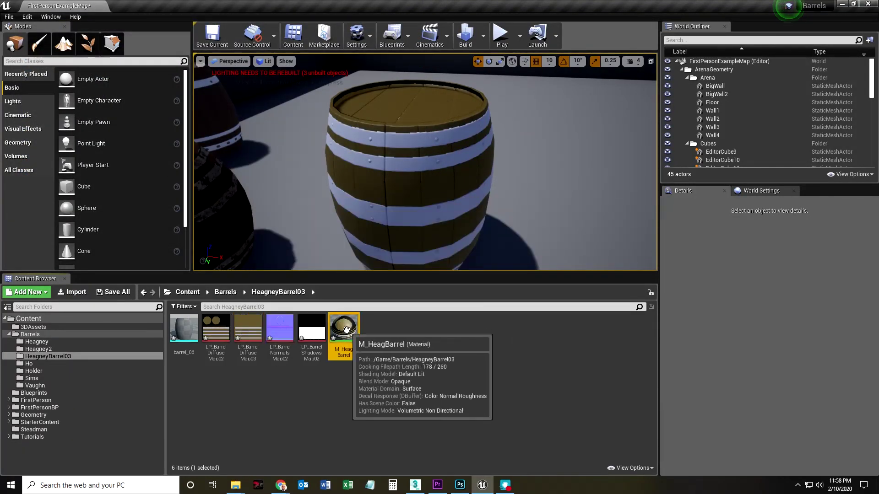
{"action": "left_click_drag", "start_coordinate": [570, 190], "coordinate": [654, 261]}
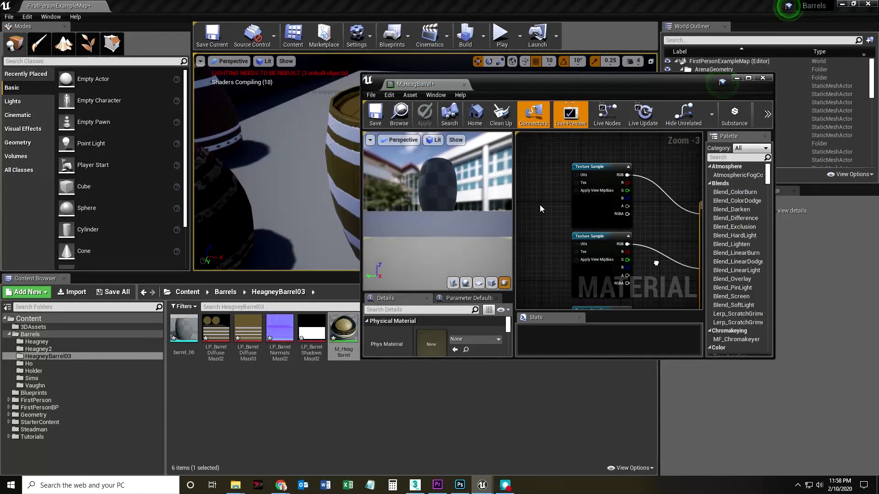
{"action": "left_click", "coordinate": [593, 168]}
{"action": "key", "text": "Delete"}
Add the LP_BarrelDiffuseMap03 texture to the material graph, connect its RGB output to Base Color, and uncover the barrel in the level view.
{"action": "left_click_drag", "start_coordinate": [628, 217], "coordinate": [581, 212]}
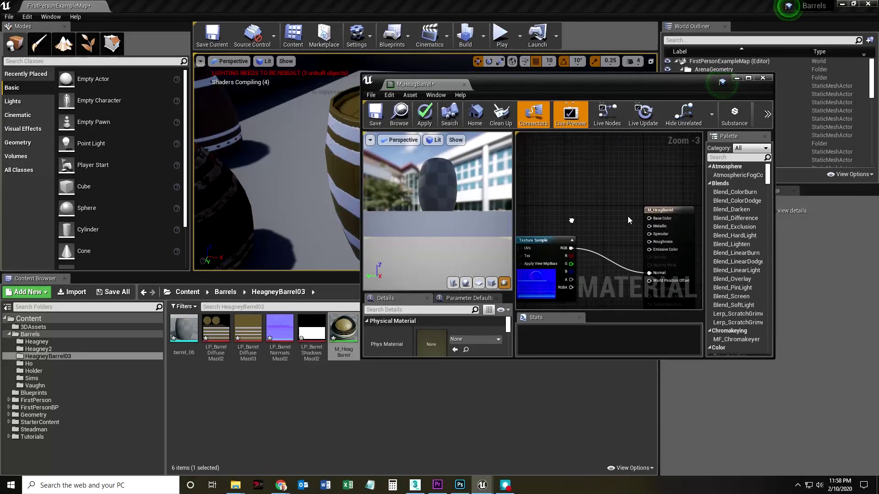
{"action": "left_click_drag", "start_coordinate": [247, 339], "coordinate": [559, 165]}
{"action": "left_click_drag", "start_coordinate": [614, 176], "coordinate": [659, 209]}
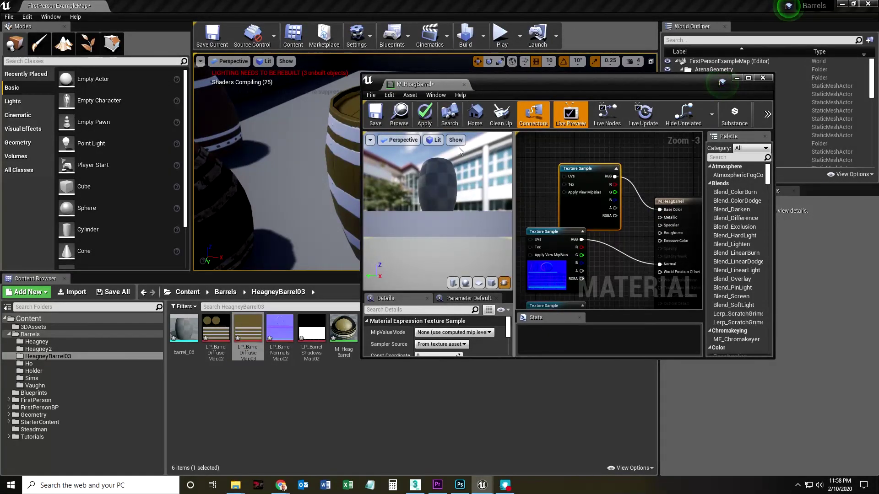
{"action": "left_click_drag", "start_coordinate": [505, 91], "coordinate": [569, 90]}
{"action": "left_click_drag", "start_coordinate": [634, 175], "coordinate": [610, 159]}
{"action": "left_click_drag", "start_coordinate": [558, 100], "coordinate": [602, 86]}
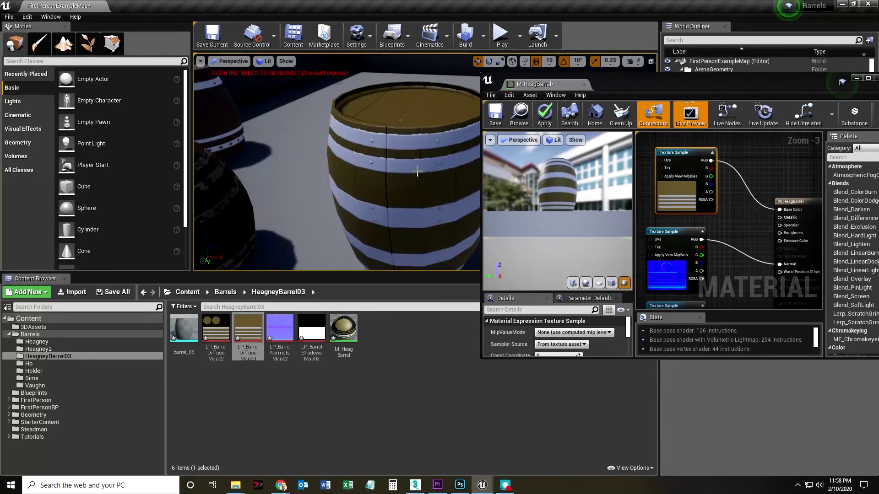
Save the M_HeagBarrel material and bring the barrel's lid and upper hoops up close in the level view.
{"action": "key", "text": "f"}
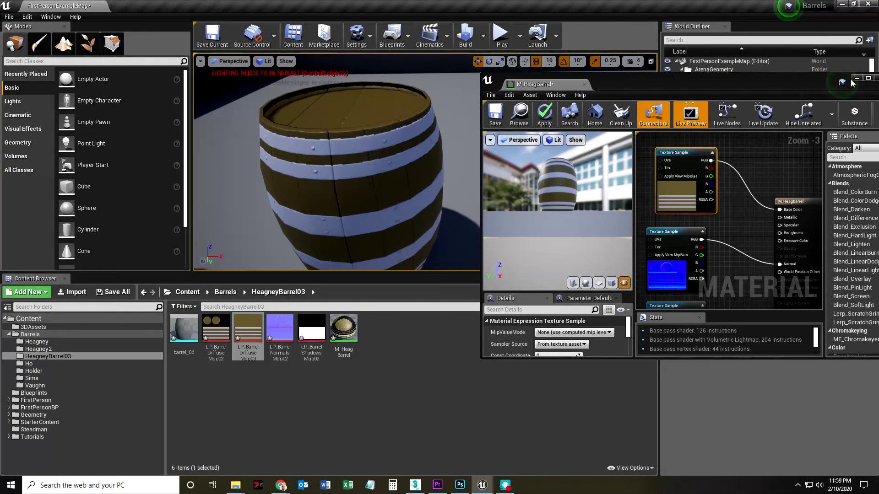
{"action": "left_click_drag", "start_coordinate": [628, 80], "coordinate": [698, 68]}
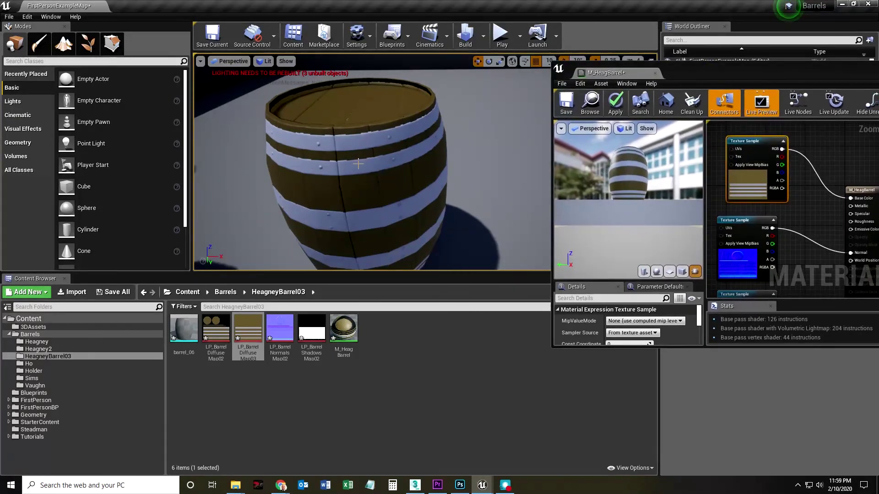
{"action": "scroll", "coordinate": [358, 163], "scroll_direction": "up", "scroll_amount": 3}
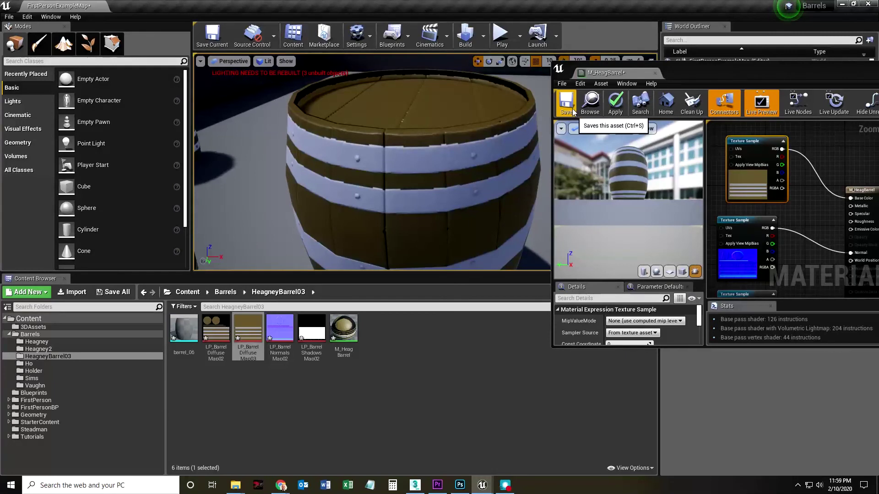
{"action": "key", "text": "ctrl+s"}
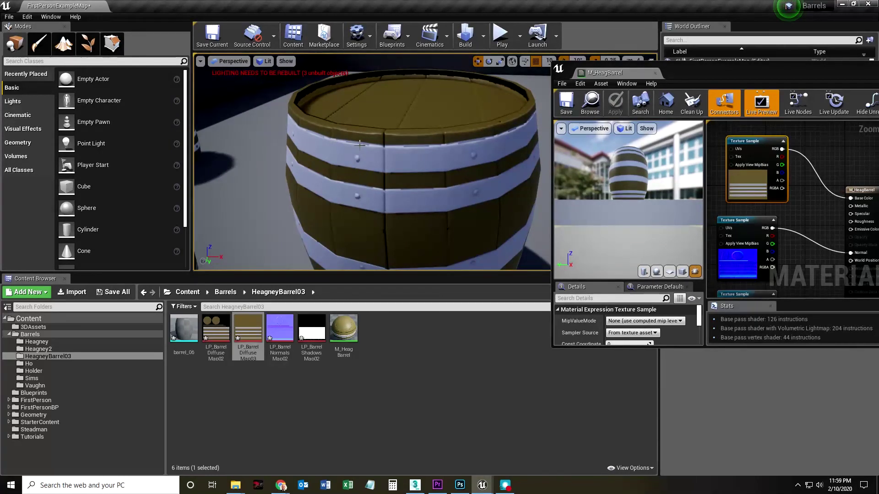
{"action": "scroll", "coordinate": [361, 144], "scroll_direction": "up", "scroll_amount": 4}
{"action": "scroll", "coordinate": [360, 146], "scroll_direction": "up", "scroll_amount": 2}
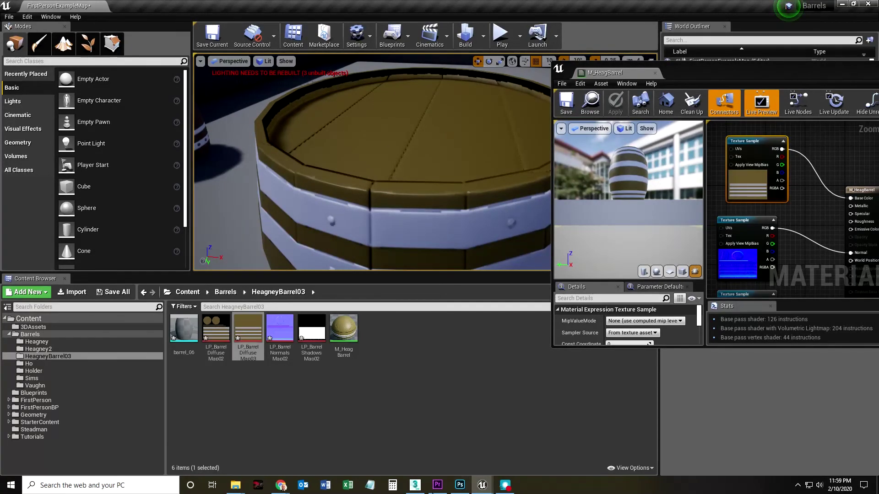
Switch to Photoshop, add a Hue/Saturation adjustment layer above HoopFix, and slightly shift its Master hue.
{"action": "left_click", "coordinate": [459, 485]}
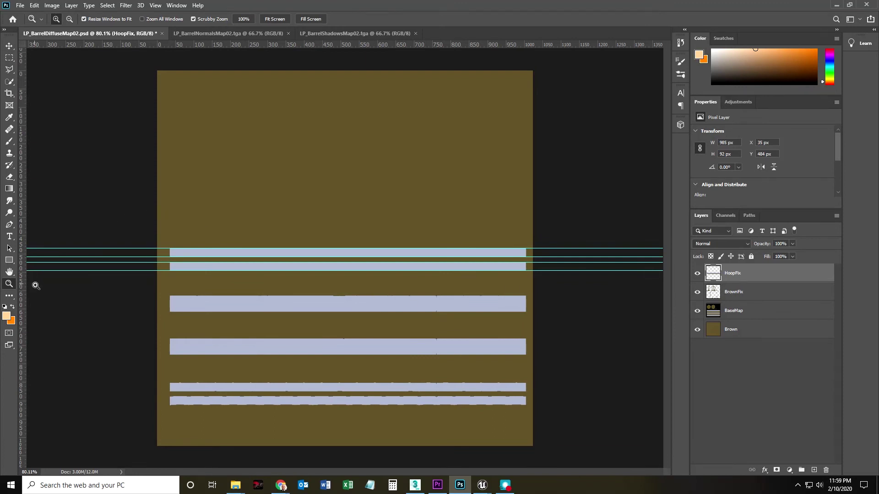
{"action": "left_click", "coordinate": [732, 102]}
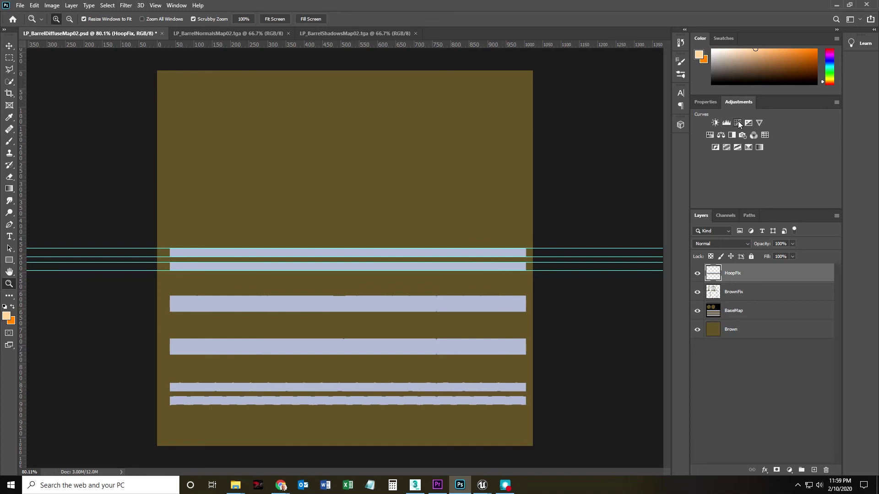
{"action": "left_click", "coordinate": [709, 138]}
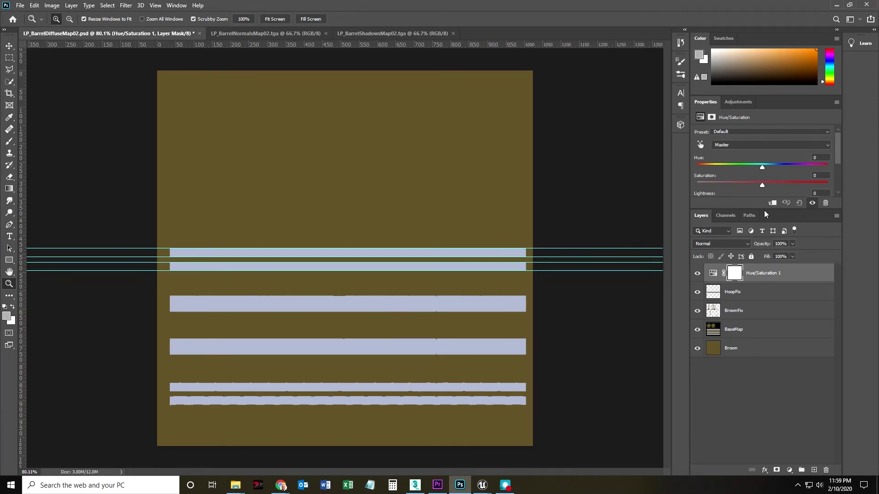
{"action": "left_click_drag", "start_coordinate": [764, 209], "coordinate": [760, 276]}
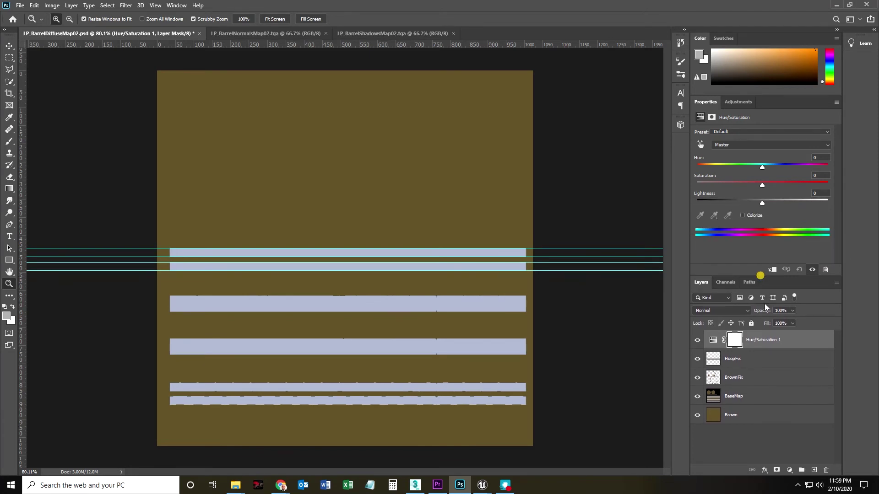
{"action": "mouse_move", "coordinate": [763, 167]}
{"action": "left_mouse_down"}
{"action": "mouse_move", "coordinate": [811, 161]}
{"action": "mouse_move", "coordinate": [679, 166]}
{"action": "mouse_move", "coordinate": [809, 161]}
{"action": "mouse_move", "coordinate": [755, 172]}
{"action": "mouse_move", "coordinate": [770, 169]}
{"action": "mouse_move", "coordinate": [763, 177]}
{"action": "left_mouse_up"}
Restrict the Hue/Saturation adjustment to Yellows and sample the brown wood area to define its colour range.
{"action": "left_click", "coordinate": [729, 145]}
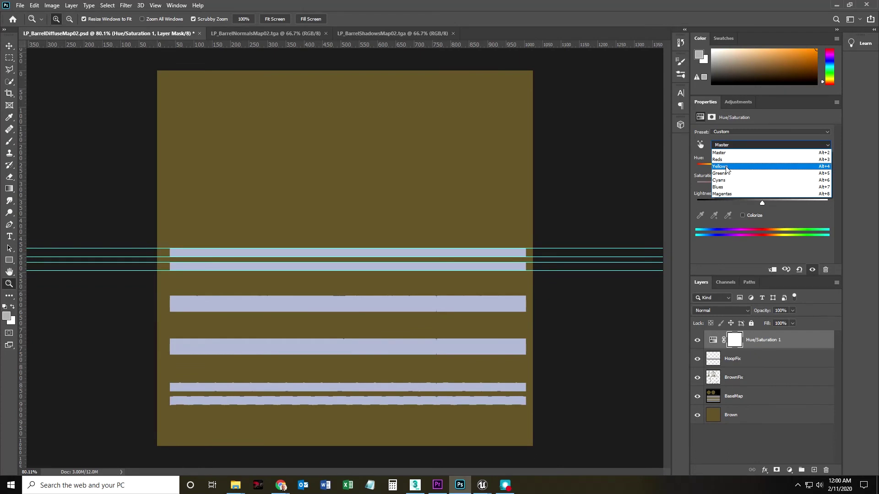
{"action": "left_click", "coordinate": [727, 167]}
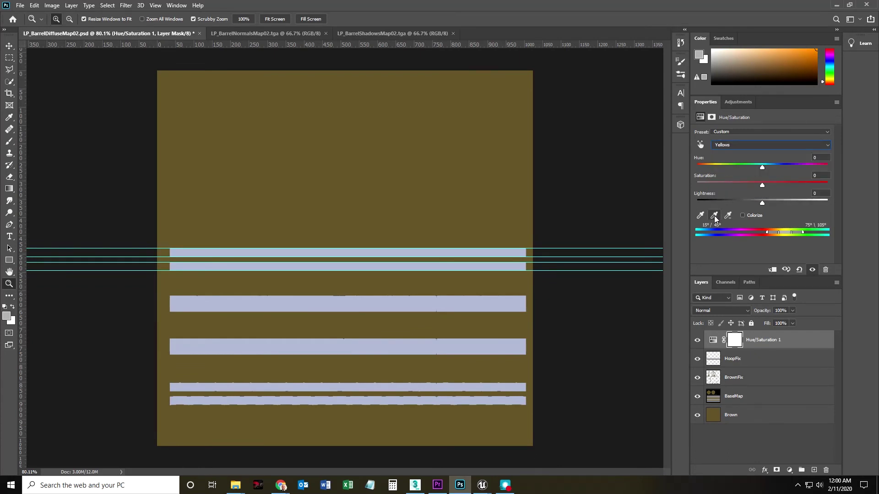
{"action": "mouse_move", "coordinate": [770, 166]}
{"action": "left_mouse_down"}
{"action": "mouse_move", "coordinate": [795, 162]}
{"action": "mouse_move", "coordinate": [734, 163]}
{"action": "mouse_move", "coordinate": [779, 163]}
{"action": "mouse_move", "coordinate": [762, 174]}
{"action": "left_mouse_up"}
{"action": "left_click", "coordinate": [700, 216]}
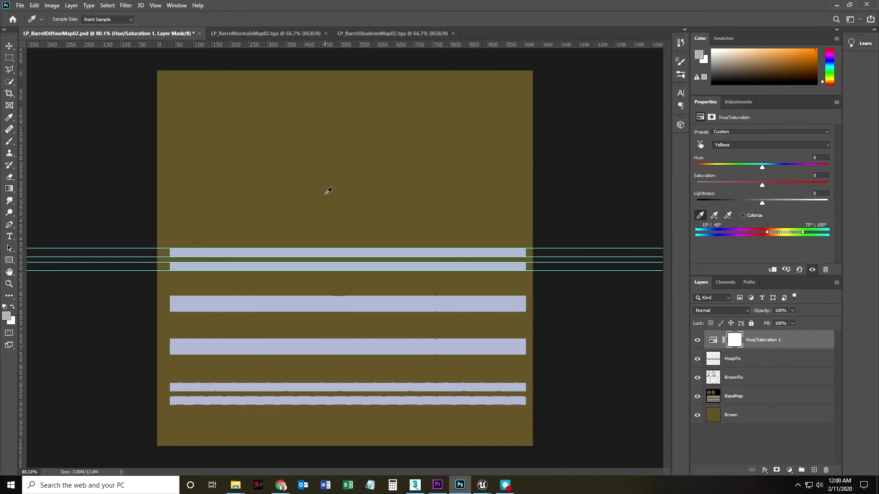
{"action": "left_click", "coordinate": [337, 173]}
Recolour the brown wood by setting the Yellows range to hue +20, saturation -22 and lightness +55.
{"action": "left_click_drag", "start_coordinate": [762, 167], "coordinate": [783, 199]}
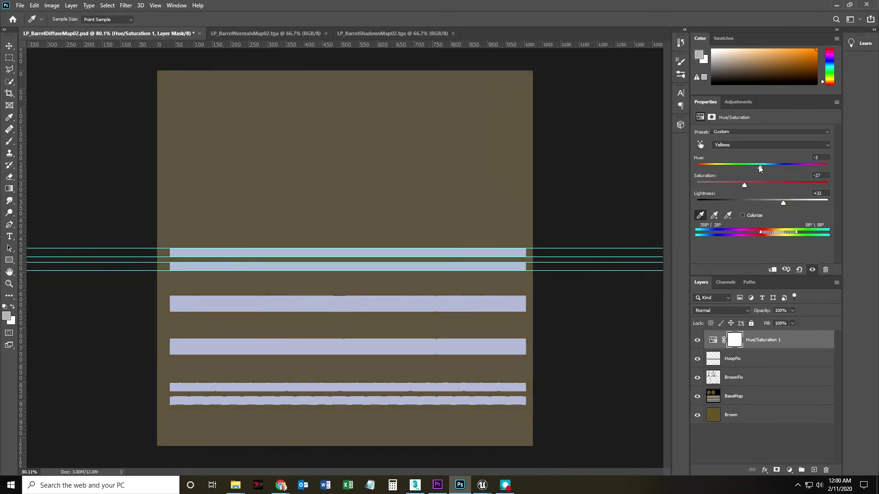
{"action": "left_click_drag", "start_coordinate": [760, 167], "coordinate": [770, 167]}
{"action": "mouse_move", "coordinate": [751, 170]}
{"action": "left_mouse_down"}
{"action": "mouse_move", "coordinate": [741, 169]}
{"action": "mouse_move", "coordinate": [780, 167]}
{"action": "mouse_move", "coordinate": [792, 183]}
{"action": "mouse_move", "coordinate": [808, 176]}
{"action": "mouse_move", "coordinate": [760, 183]}
{"action": "left_mouse_up"}
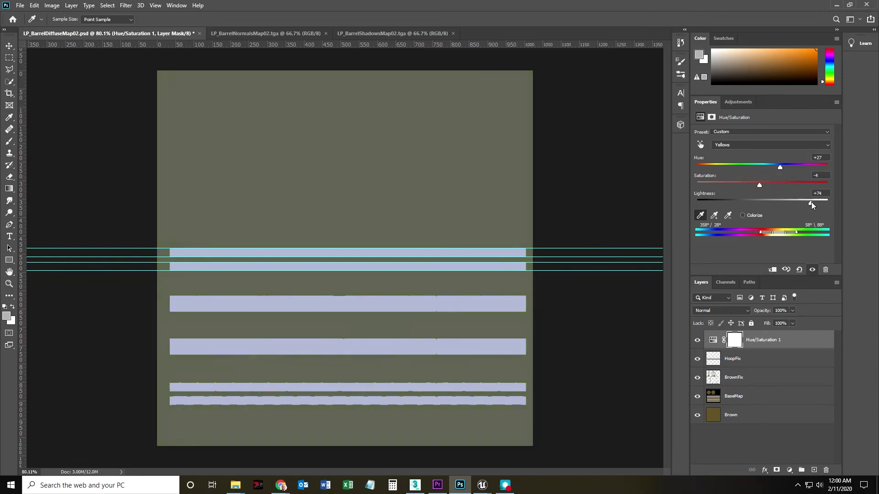
{"action": "left_click_drag", "start_coordinate": [813, 207], "coordinate": [792, 205]}
{"action": "left_click_drag", "start_coordinate": [773, 184], "coordinate": [794, 184]}
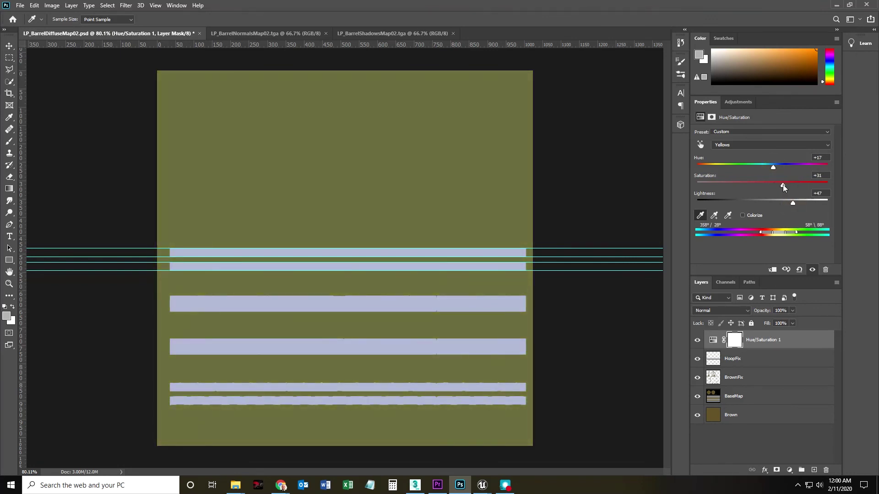
{"action": "left_click_drag", "start_coordinate": [793, 204], "coordinate": [746, 183]}
{"action": "left_click_drag", "start_coordinate": [806, 203], "coordinate": [792, 205]}
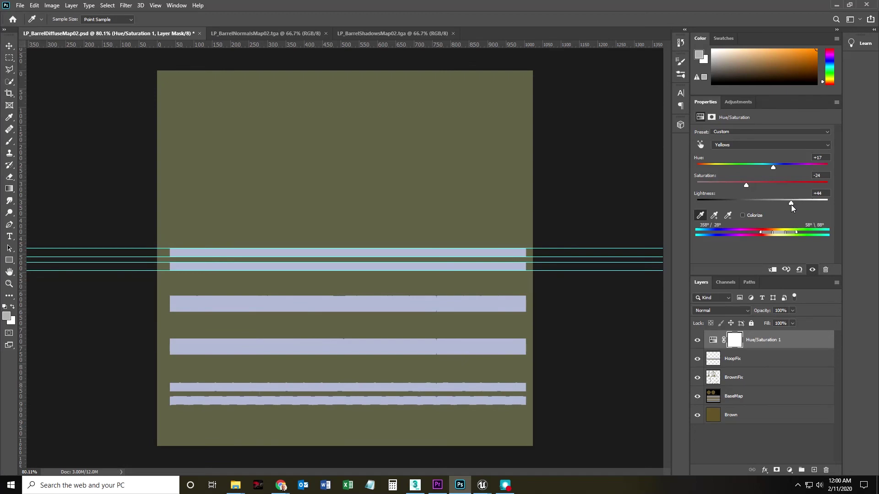
{"action": "left_click_drag", "start_coordinate": [771, 166], "coordinate": [764, 164]}
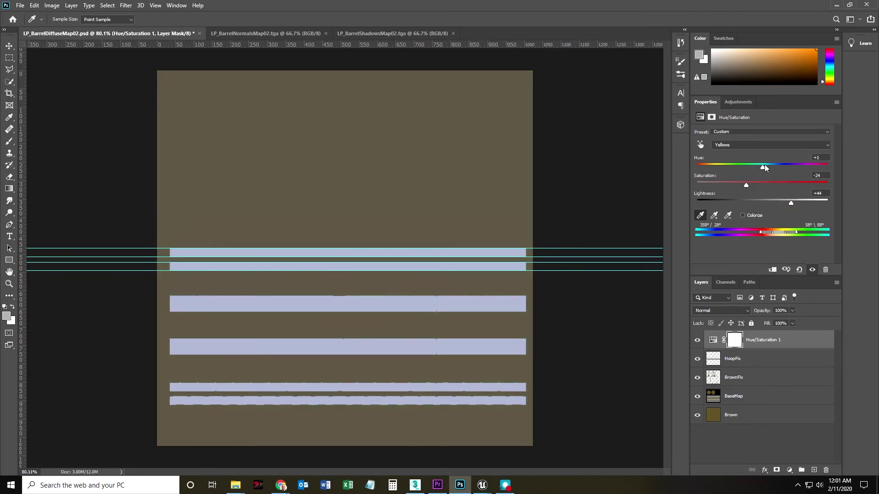
{"action": "left_click_drag", "start_coordinate": [775, 165], "coordinate": [753, 163]}
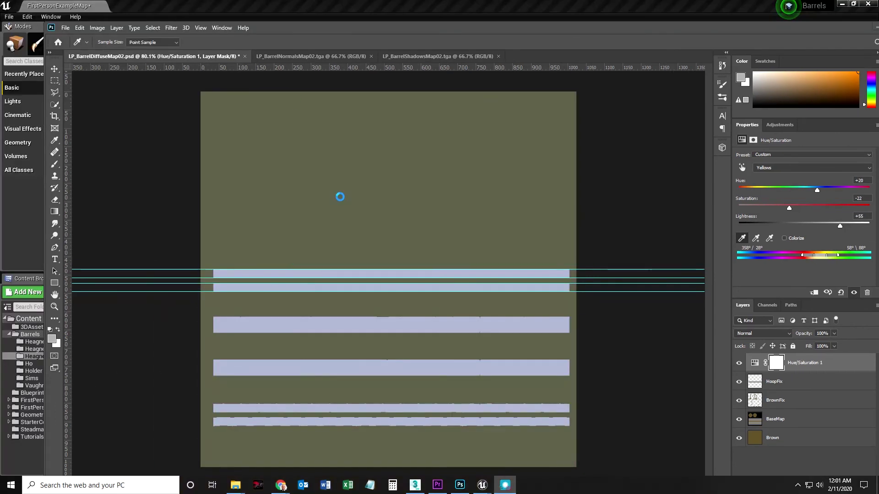
Save the recoloured map as a Targa without alpha channels, overwriting LP_BarrelDiffuseMap03.tga at 32 bits/pixel.
{"action": "left_click", "coordinate": [66, 28]}
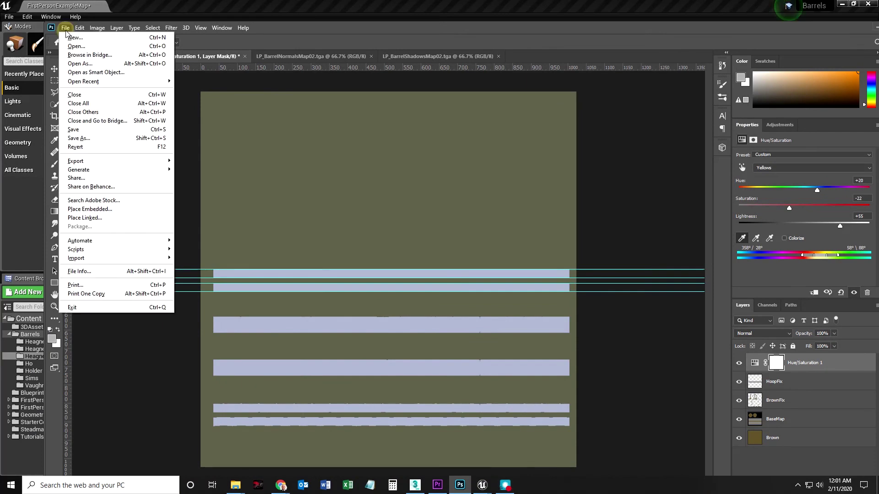
{"action": "left_click", "coordinate": [73, 138]}
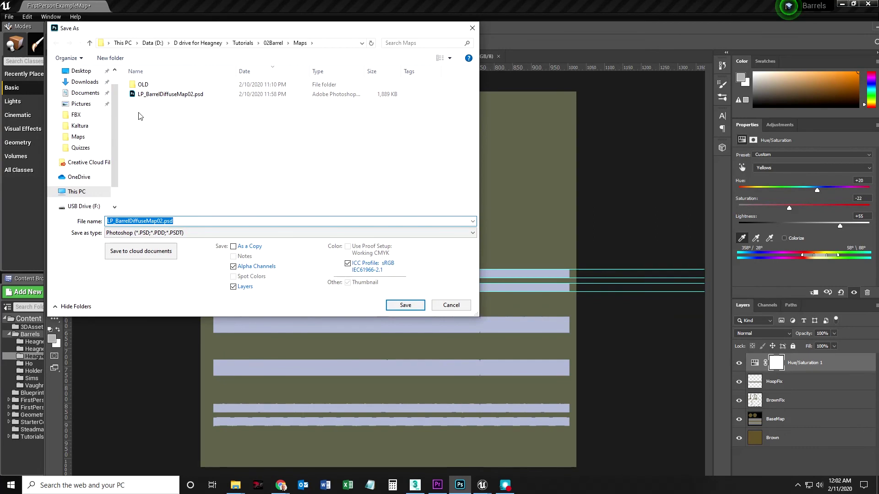
{"action": "left_click", "coordinate": [153, 233]}
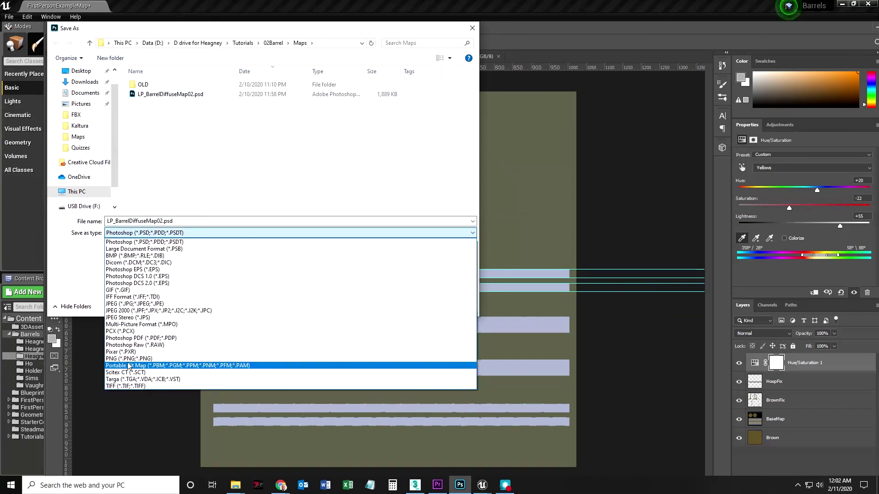
{"action": "left_click", "coordinate": [124, 380]}
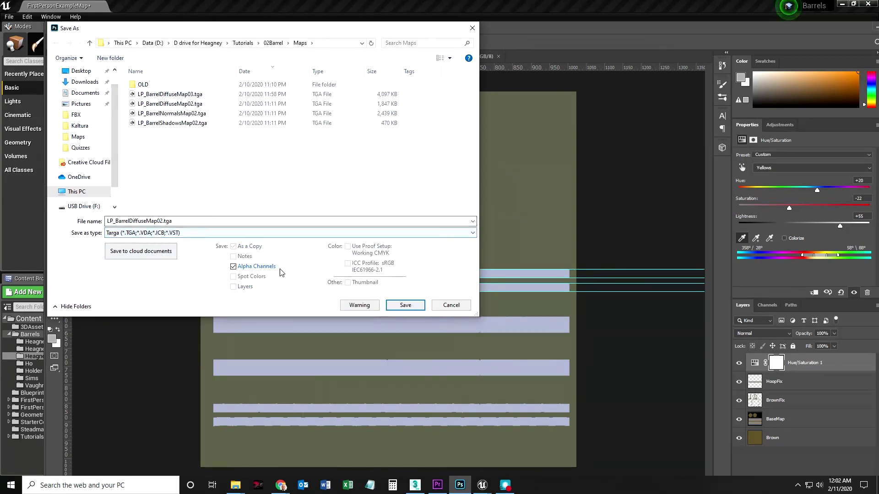
{"action": "left_click", "coordinate": [233, 267]}
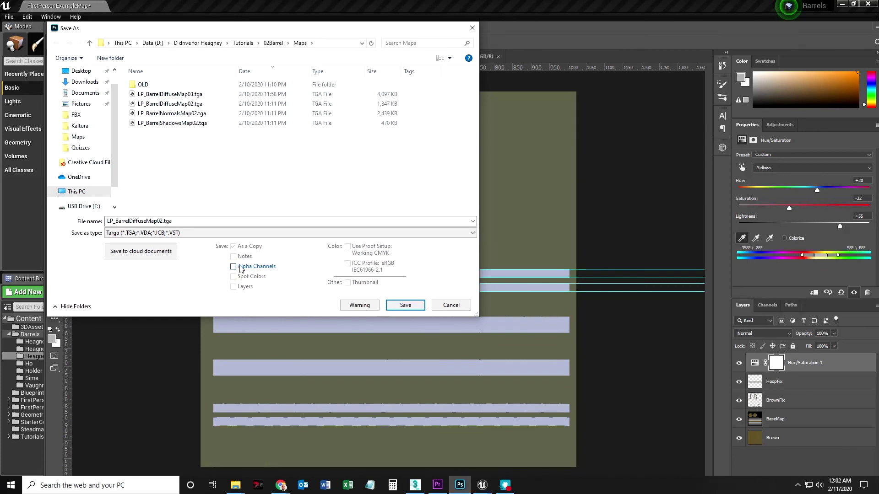
{"action": "left_click", "coordinate": [406, 306]}
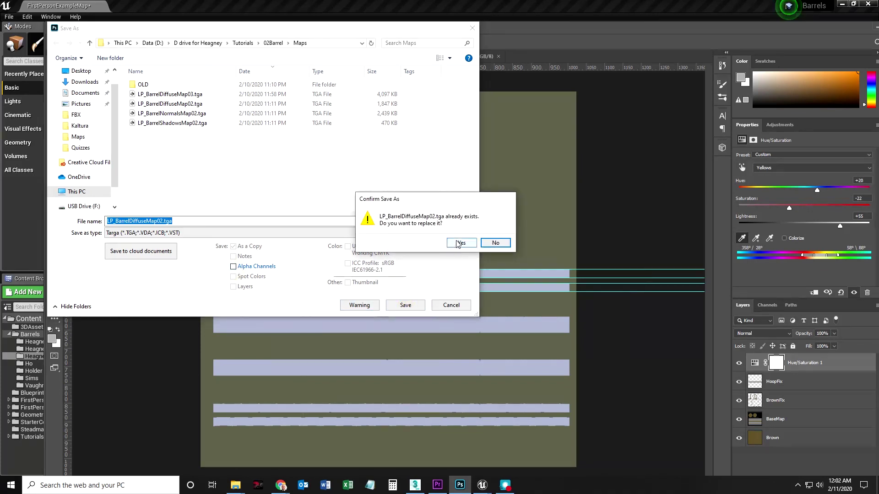
{"action": "left_click", "coordinate": [501, 243]}
{"action": "left_click", "coordinate": [176, 95]}
{"action": "left_click", "coordinate": [405, 305]}
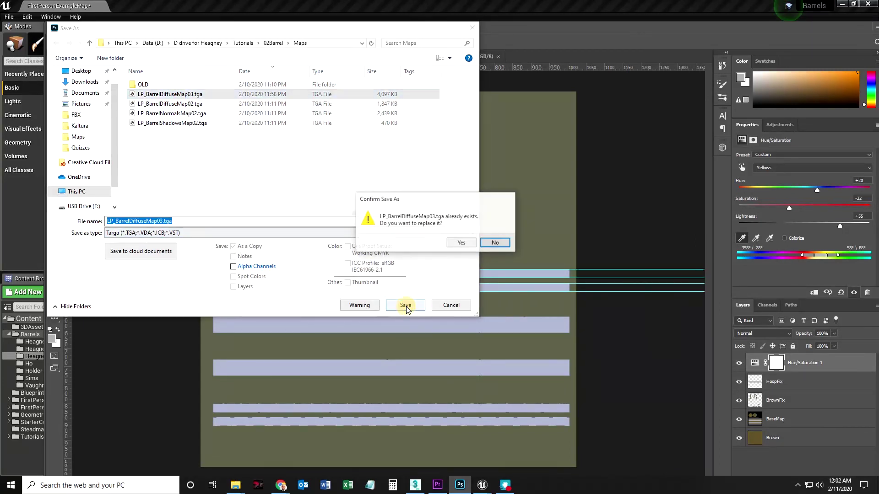
{"action": "left_click", "coordinate": [458, 243]}
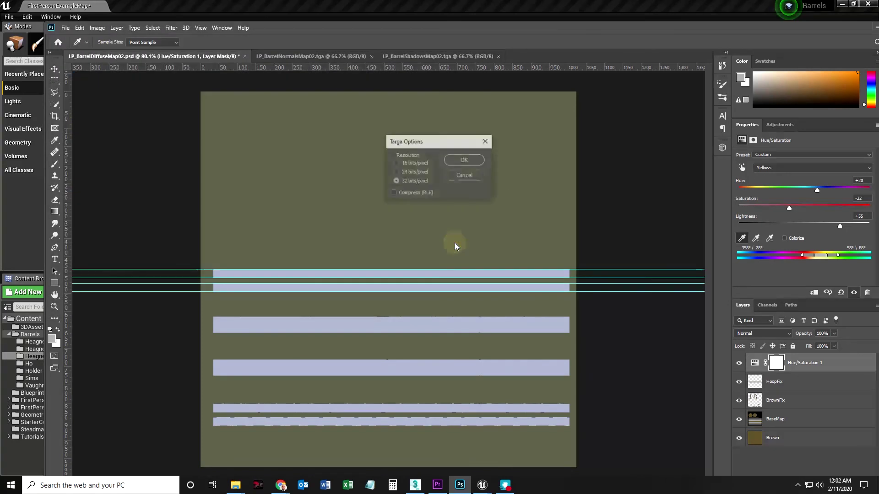
{"action": "left_click", "coordinate": [464, 160]}
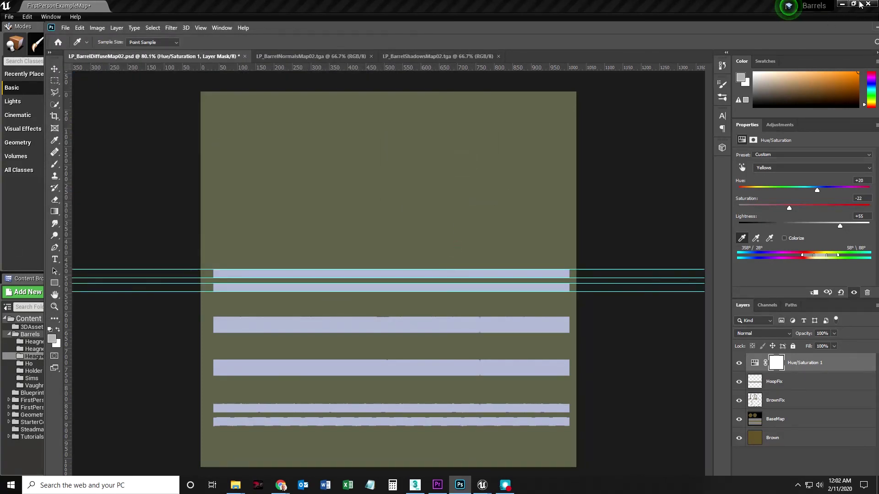
Switch to Unreal Editor and reimport the LP_BarrelDiffuseMap03 texture from the updated LP_BarrelDiffuseMap03.tga, viewing the recoloured barrel lid.
{"action": "mouse_move", "coordinate": [482, 485]}
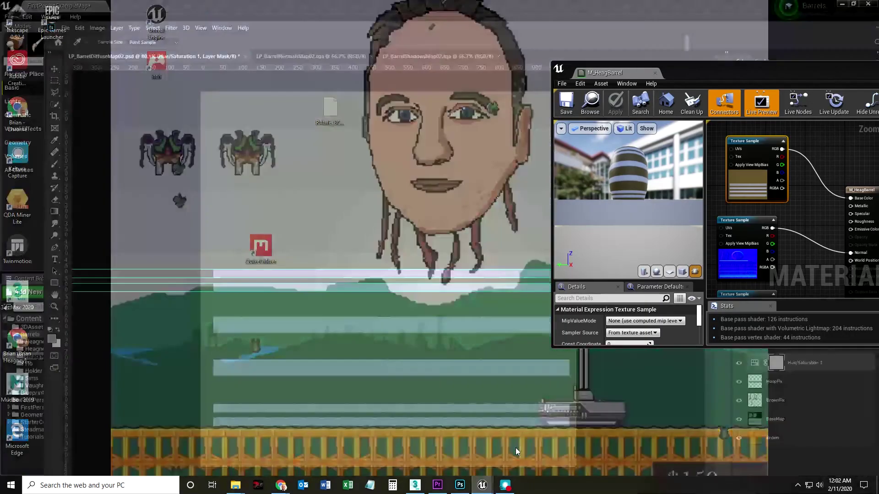
{"action": "left_click", "coordinate": [526, 446]}
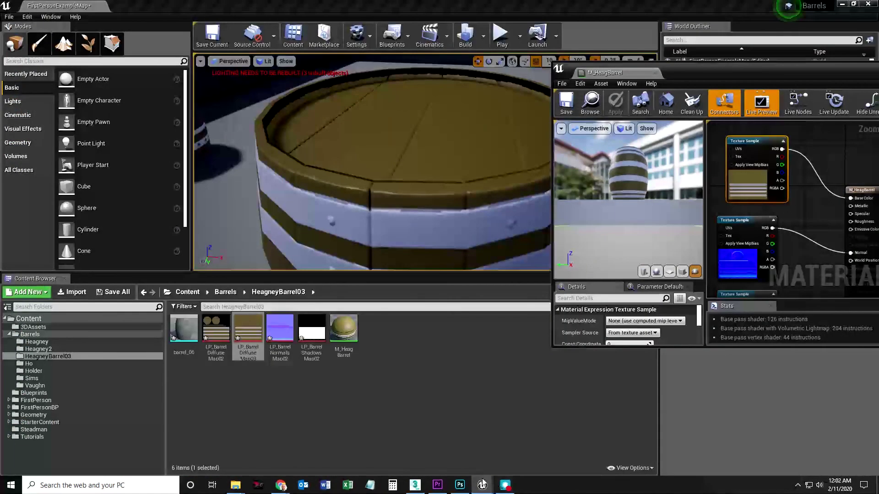
{"action": "left_click", "coordinate": [224, 412]}
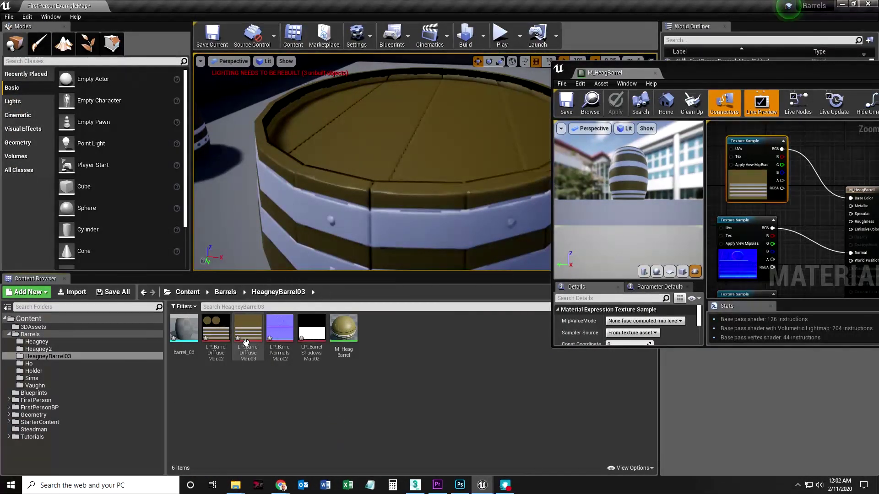
{"action": "left_click", "coordinate": [253, 353]}
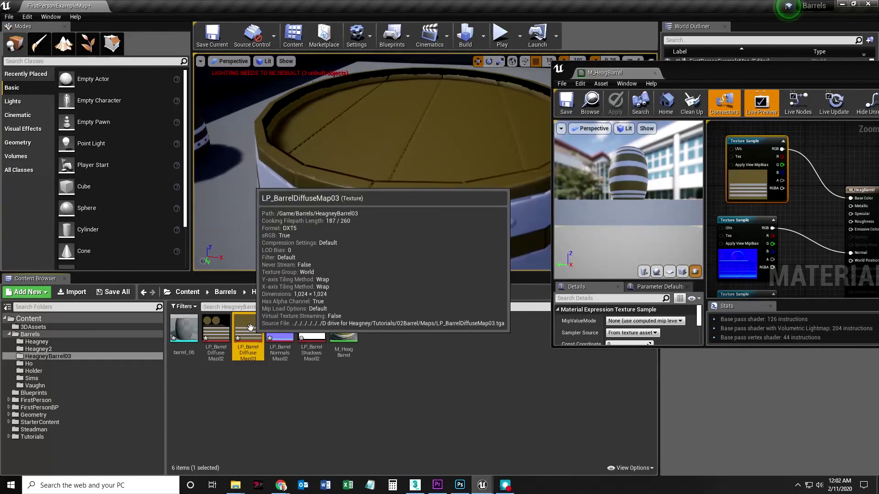
{"action": "right_click", "coordinate": [252, 353]}
{"action": "mouse_move", "coordinate": [320, 203]}
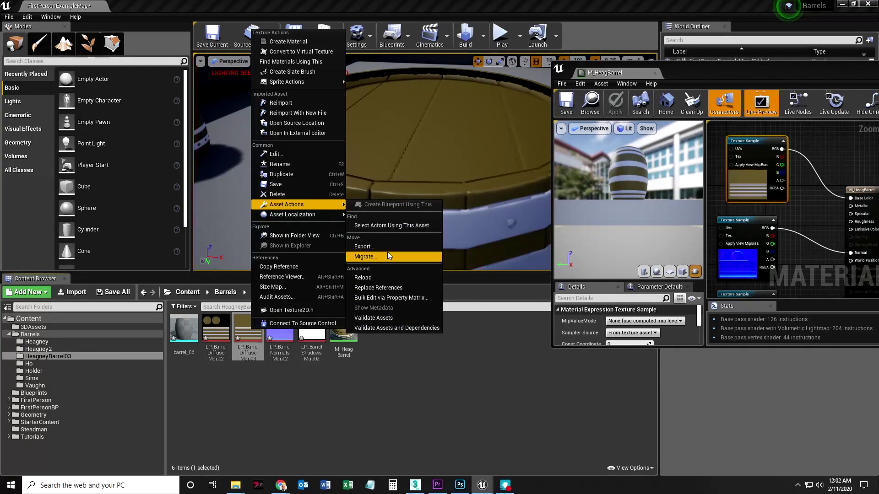
{"action": "left_click", "coordinate": [287, 112]}
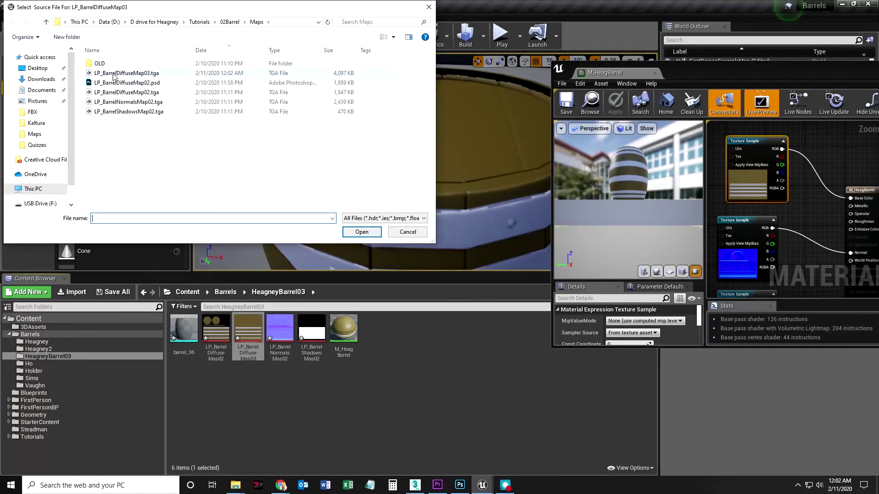
{"action": "double_click", "coordinate": [114, 74]}
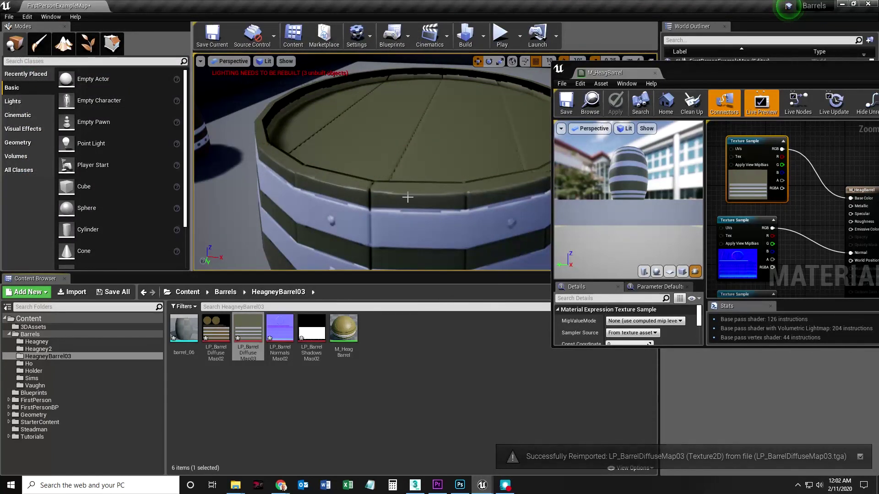
{"action": "left_click_drag", "start_coordinate": [367, 206], "coordinate": [375, 222]}
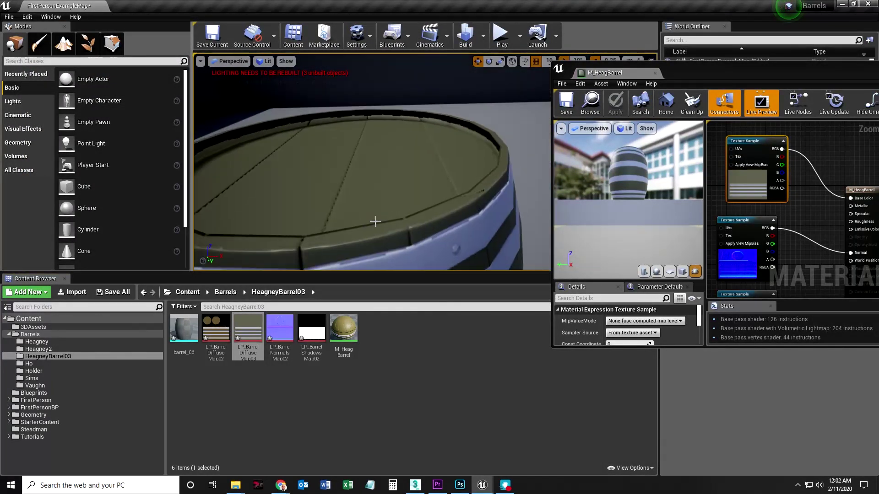